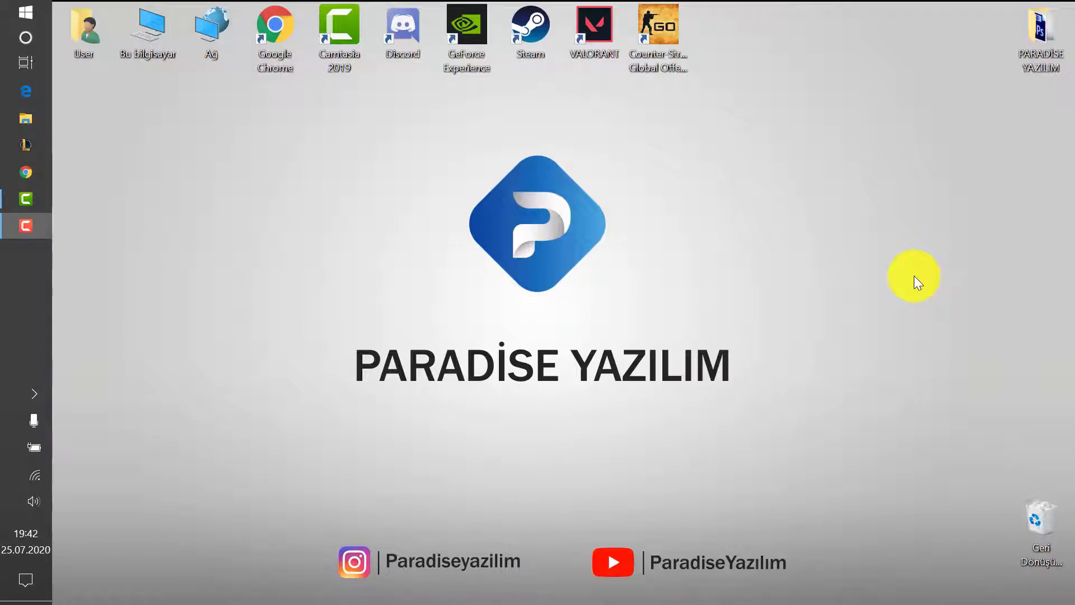
- Search the computer for "hizmetler" and open the Hizmetler application
left_click(5, 7)
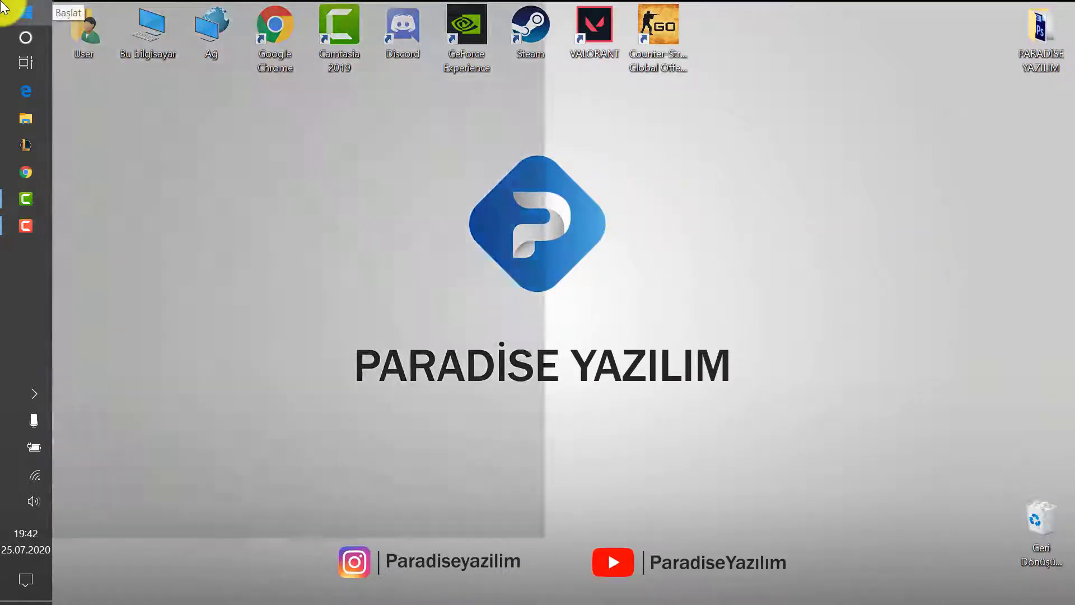
type("hizmetler")
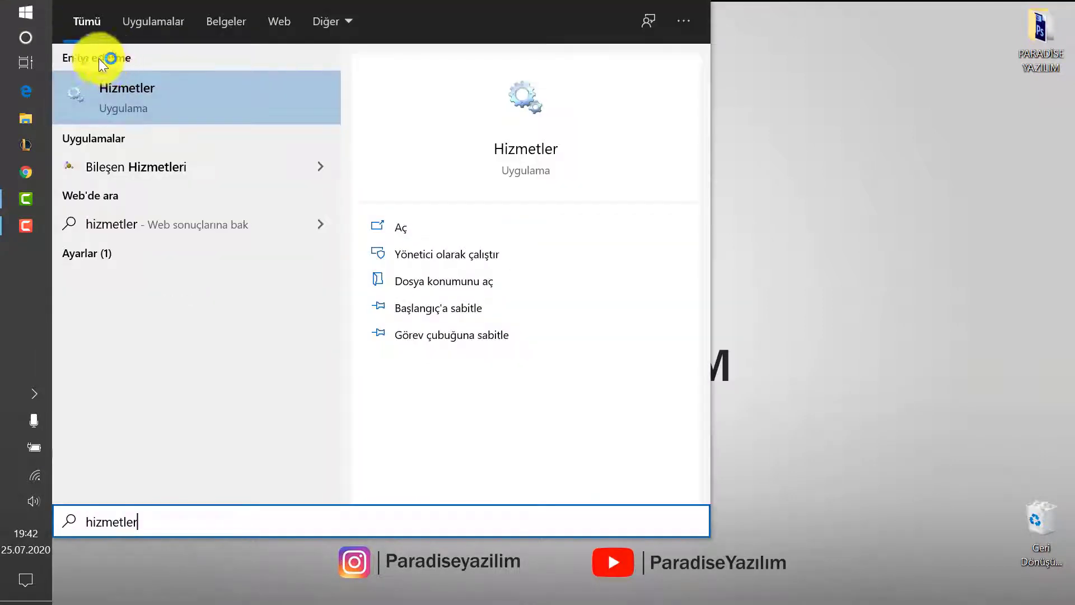
left_click(122, 98)
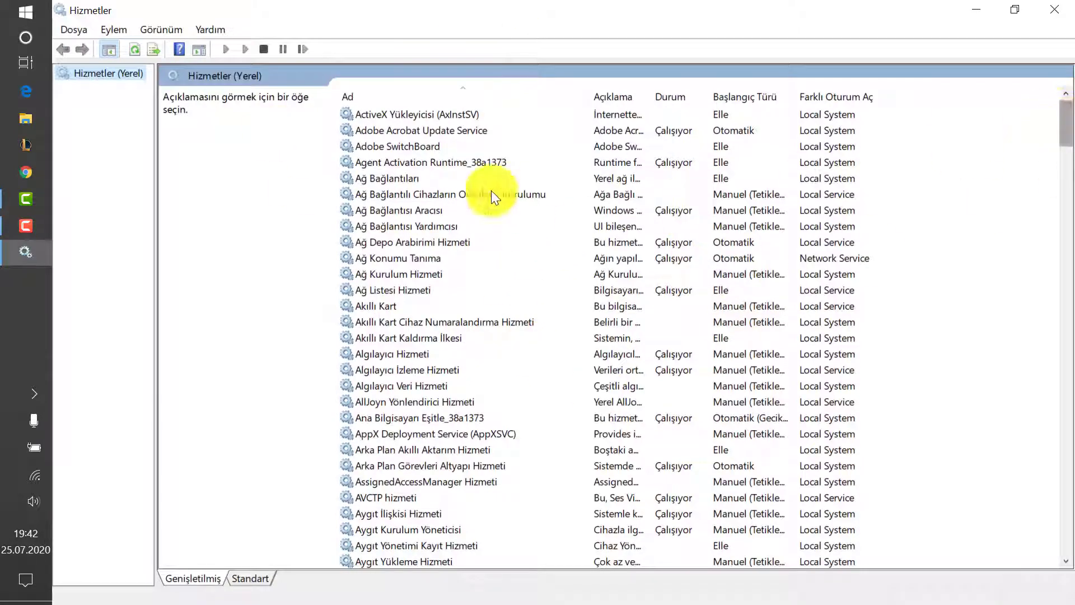
- Find the Windows Update service in the service list and open its properties
scroll(699, 259, "down", 4)
scroll(699, 260, "down", 10)
left_click_drag(1065, 202, 1060, 456)
scroll(535, 374, "down", 4)
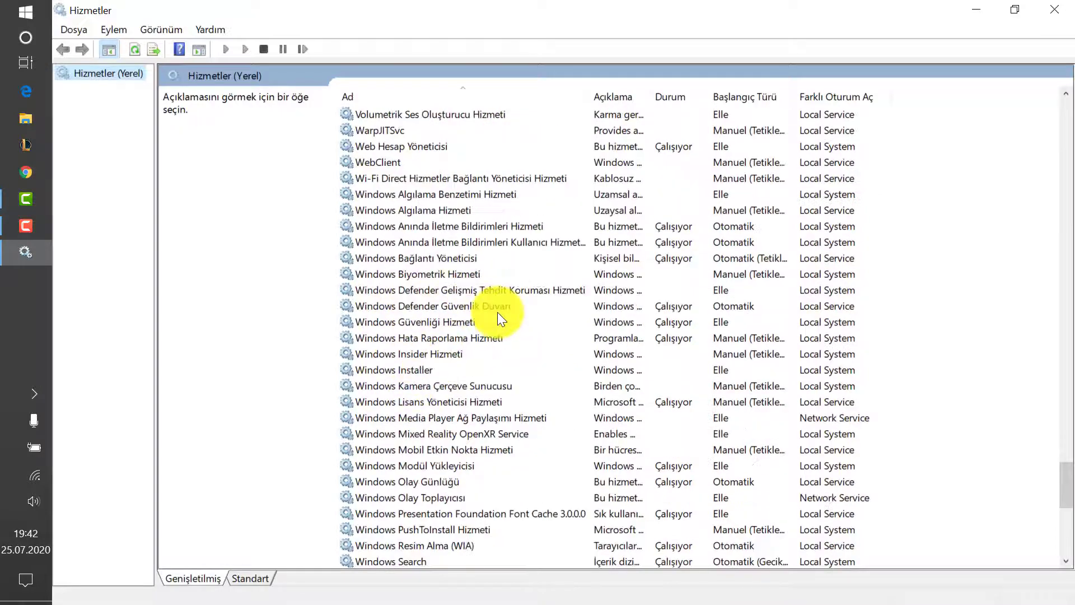
scroll(622, 447, "down", 6)
left_click(367, 370)
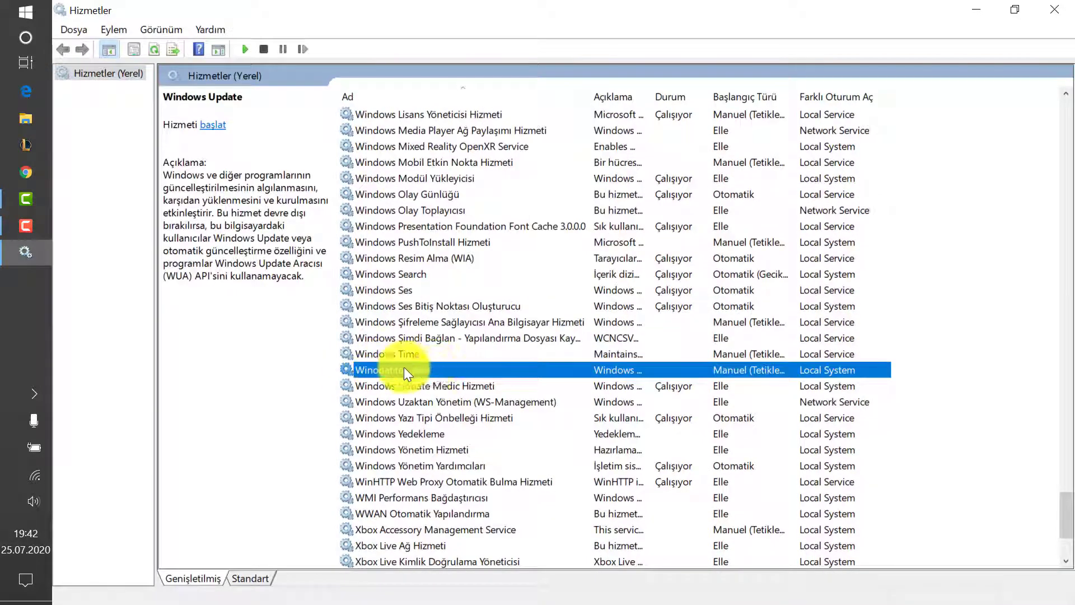
right_click(432, 369)
left_click(492, 526)
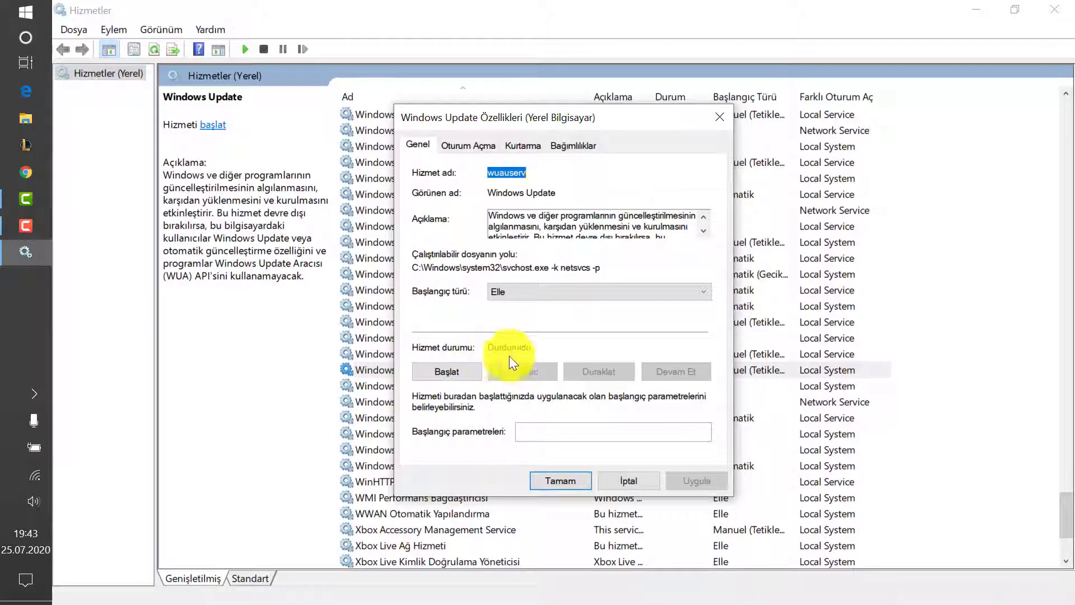
- Start and stop the Windows Update service, and apply the startup type Devre Dışı
left_click(449, 371)
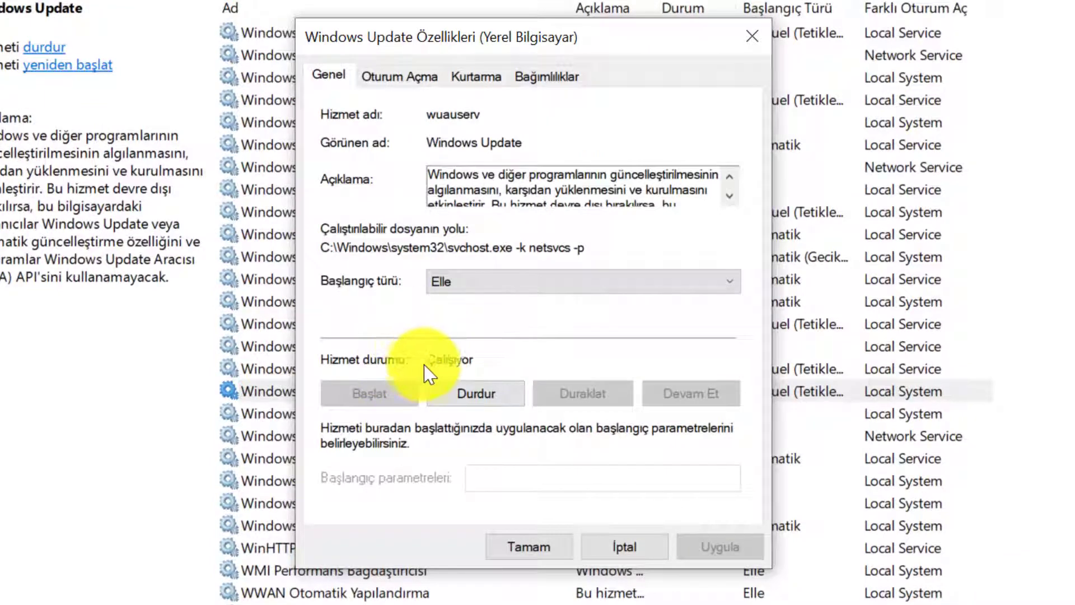
left_click(464, 398)
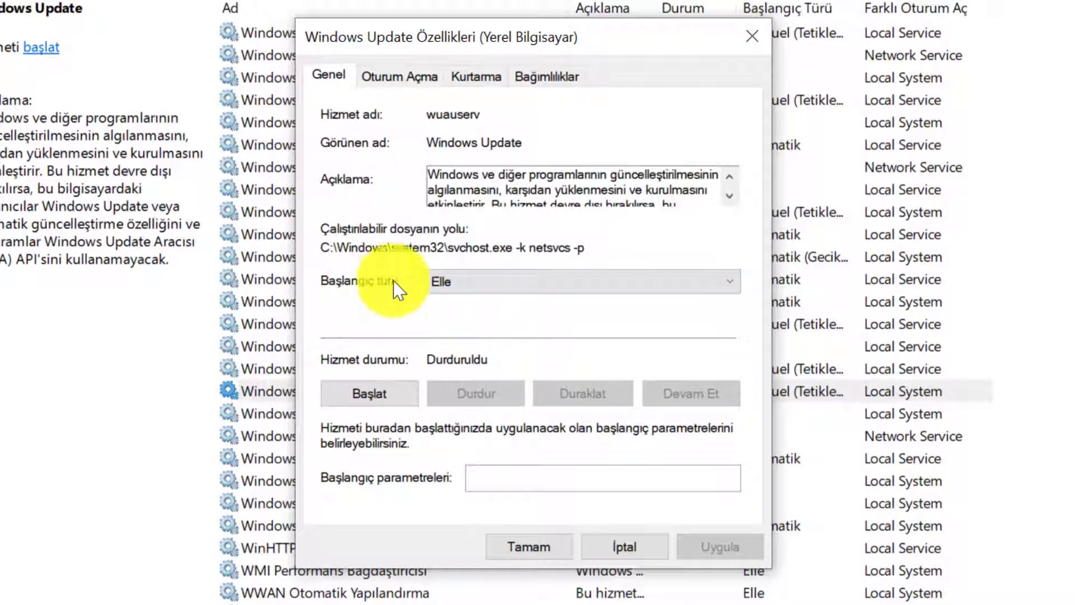
left_click(495, 281)
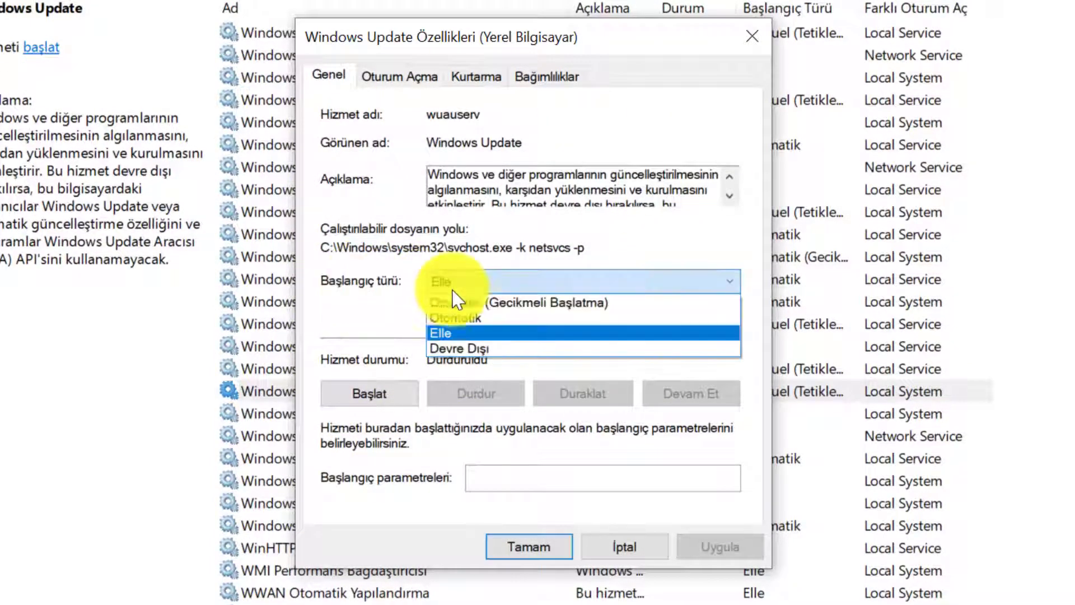
left_click(456, 348)
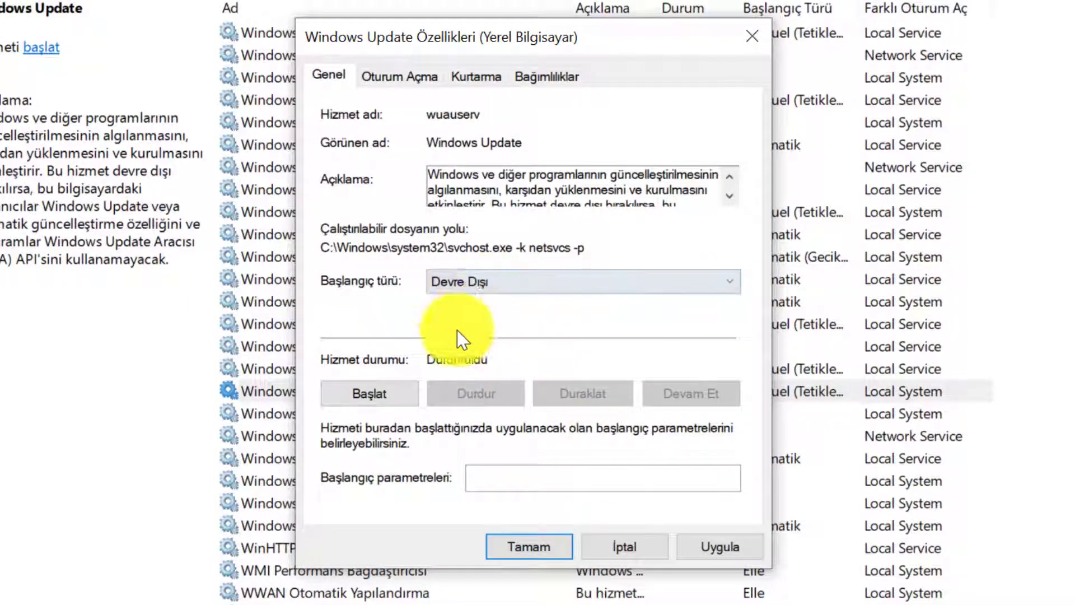
left_click(706, 551)
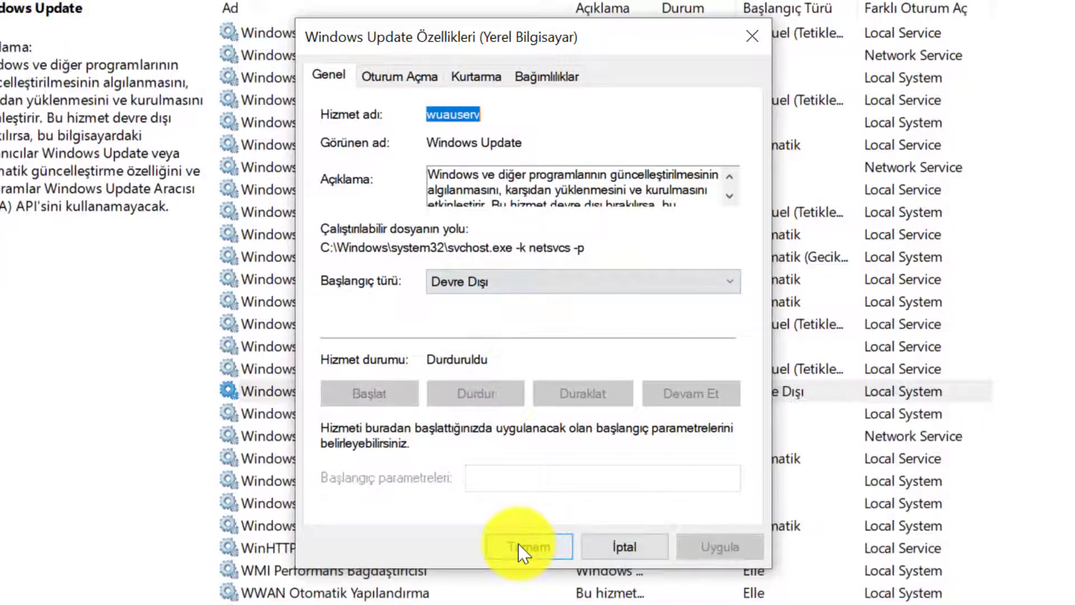
left_click(518, 546)
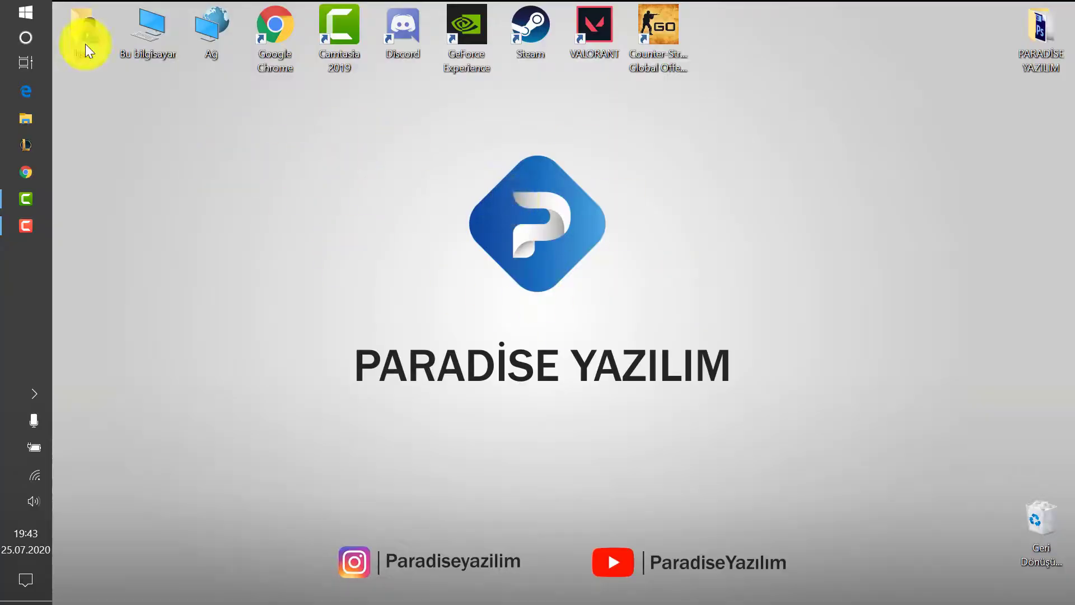
- Search the computer for "mmc" and run it to open an empty management console
left_click(25, 12)
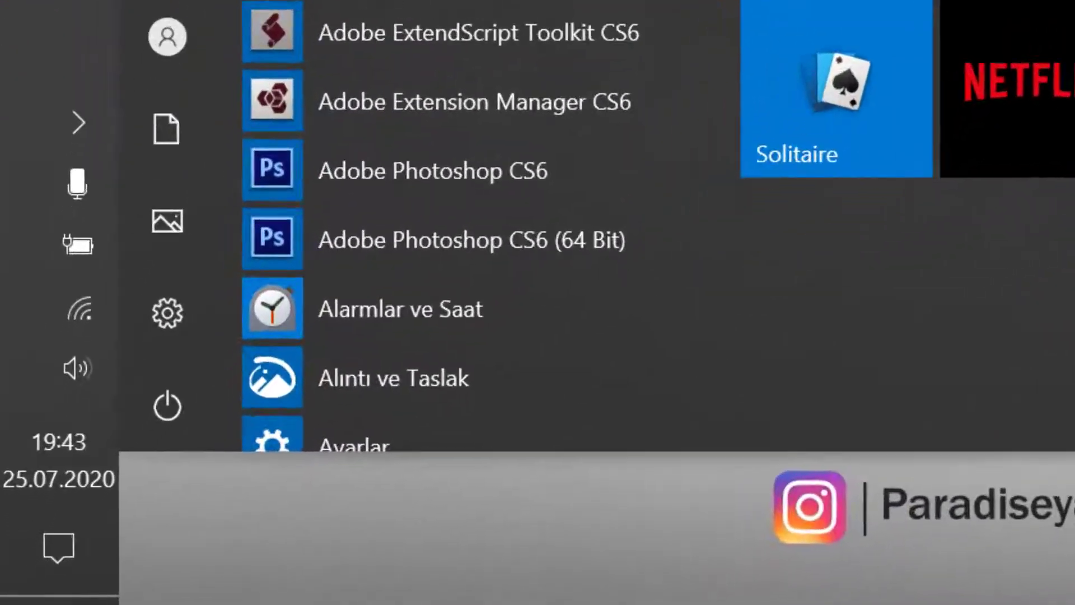
type("mmc")
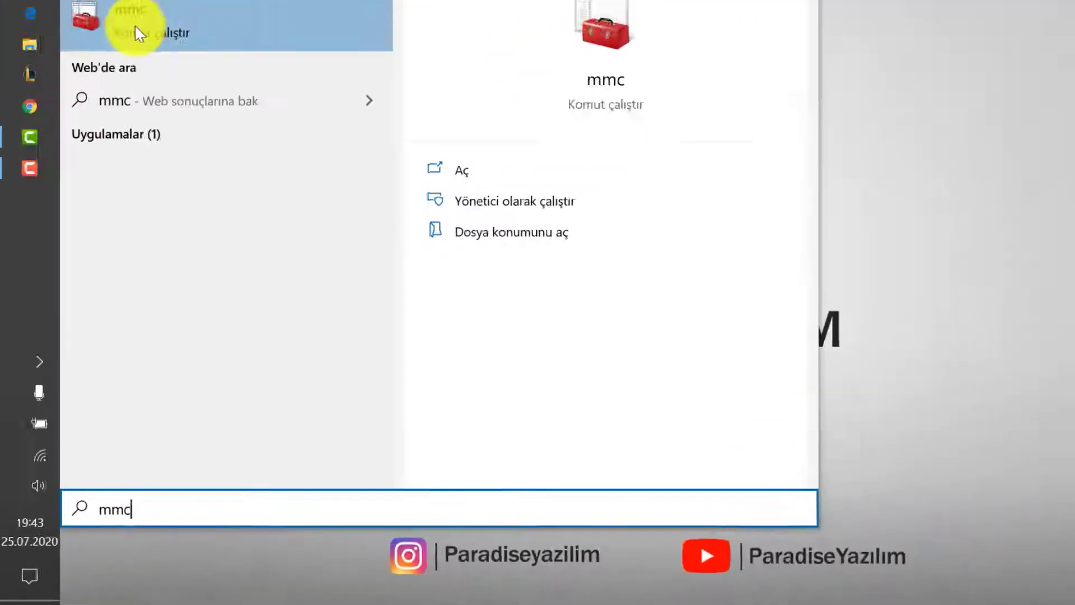
left_click(136, 27)
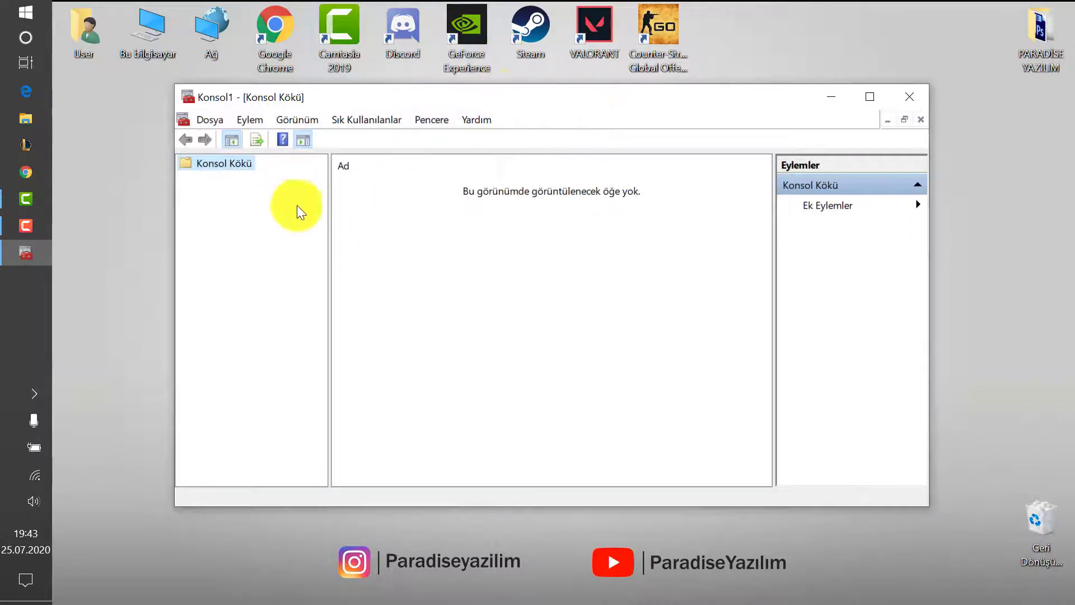
- Add the Grup İlke Nesne Düzenleyicisi snap-in to the console for Yerel Bilgisayar
left_click(211, 116)
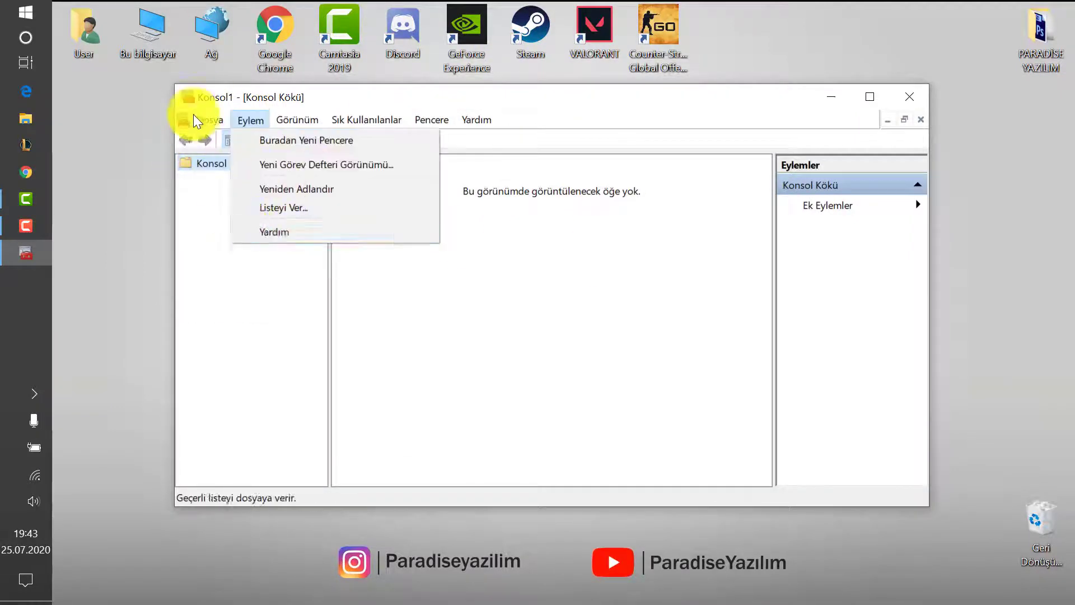
left_click(257, 219)
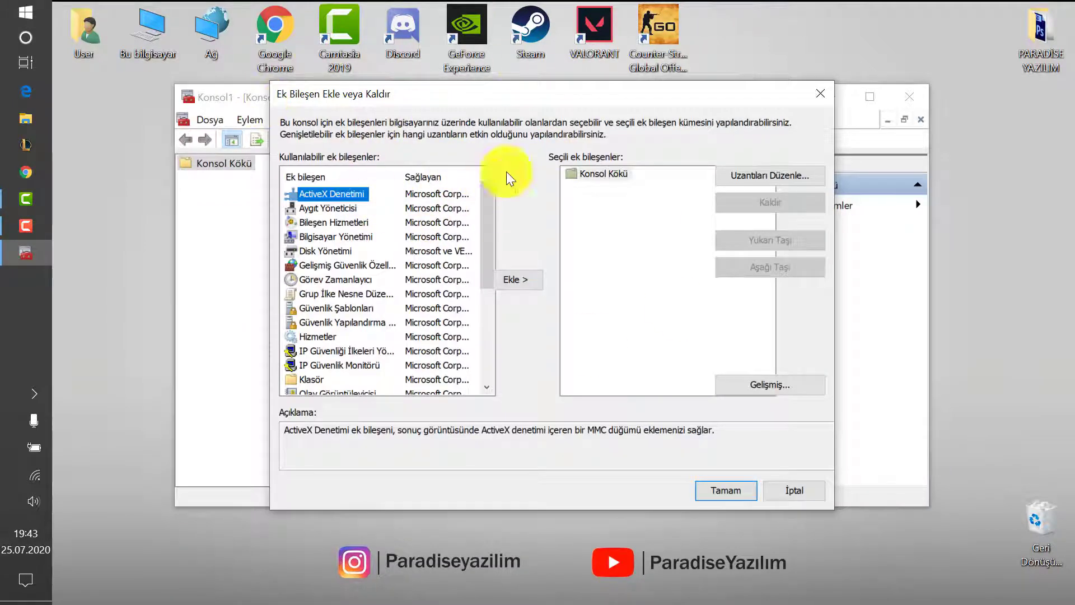
left_click(343, 295)
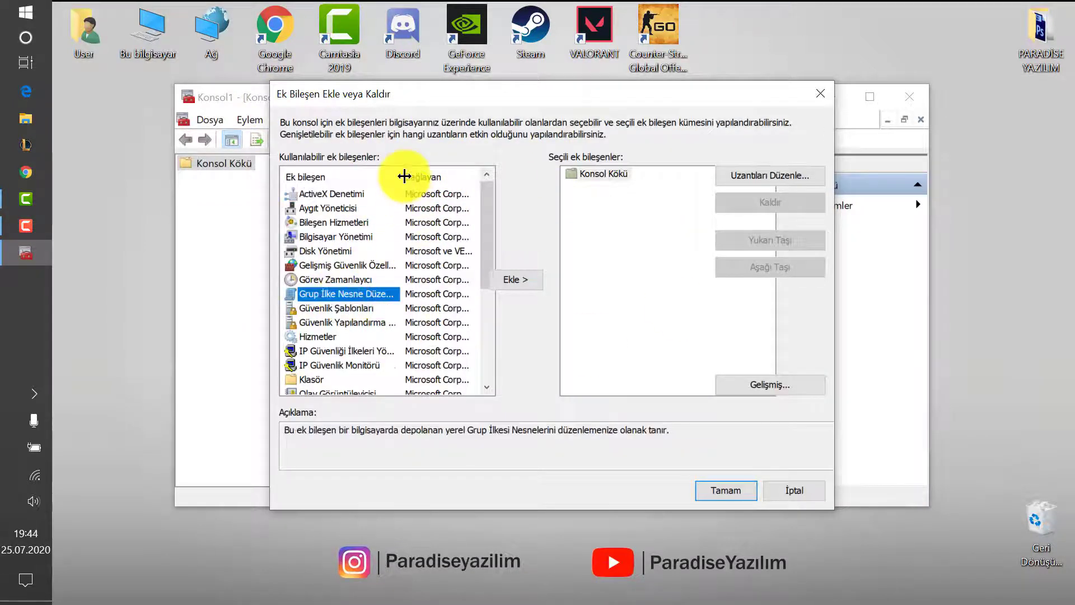
left_click_drag(401, 175, 449, 175)
double_click(311, 292)
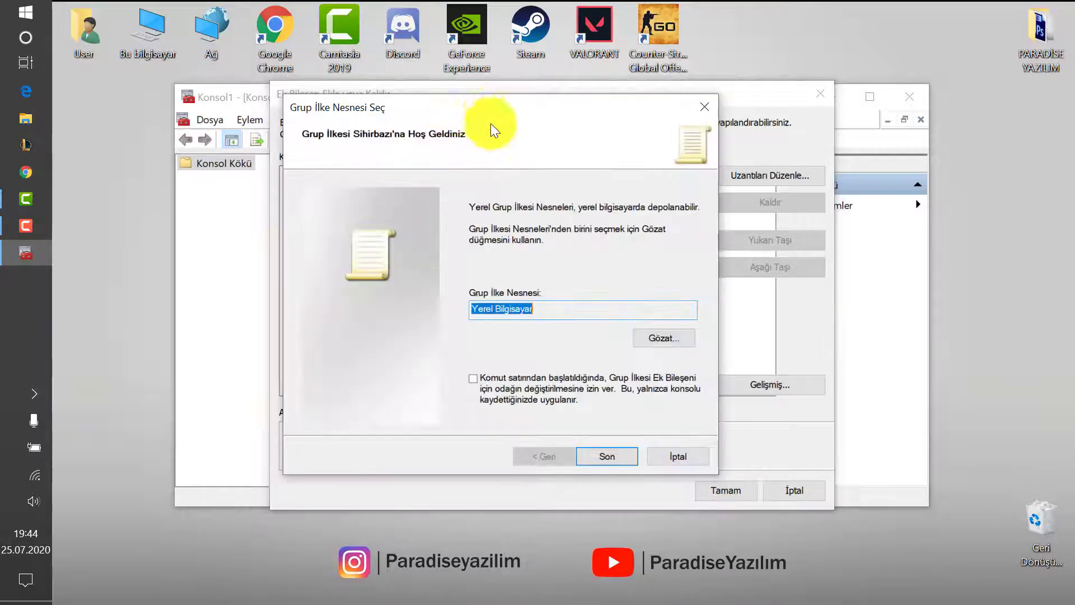
left_click(603, 455)
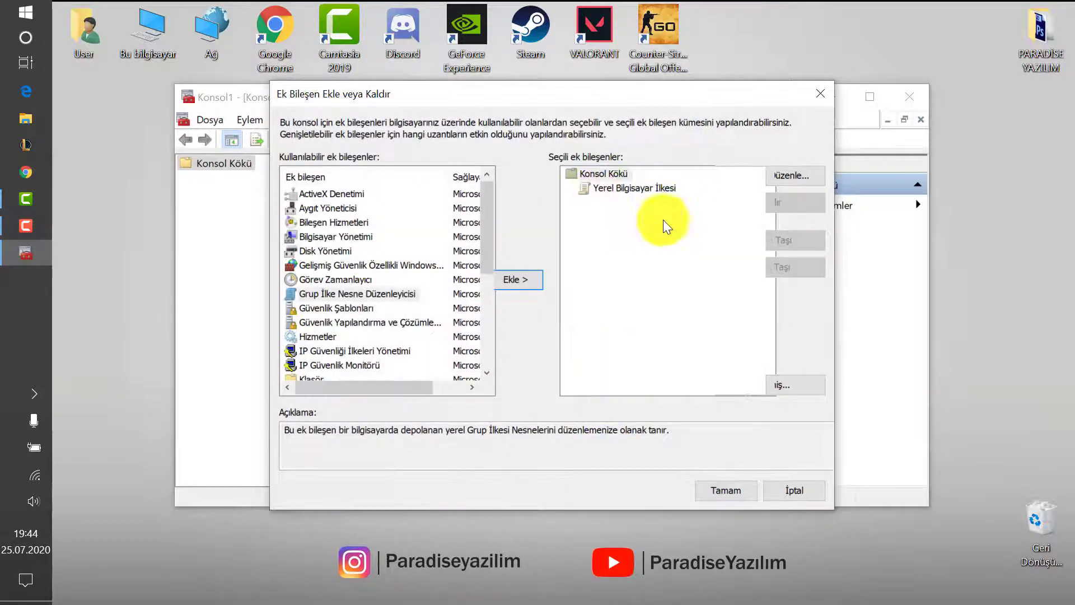
left_click(732, 490)
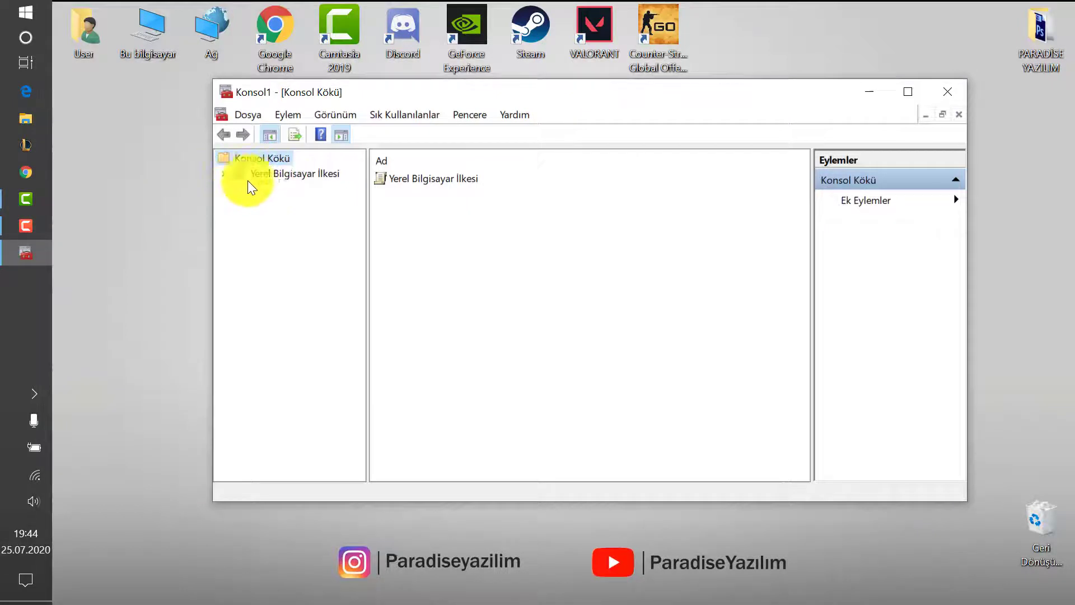
- Expand Yerel Bilgisayar İlkesi down to Yönetim Şablonları under Bilgisayar Yapılandırması, and widen the console tree
left_click(264, 176)
left_click(223, 173)
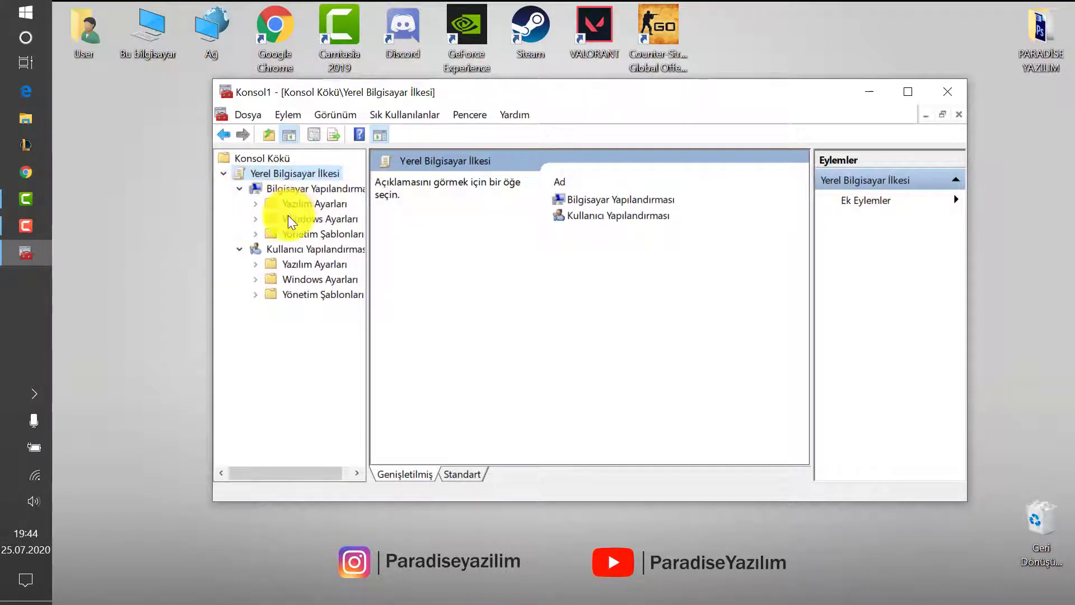
left_click(239, 249)
left_click(240, 189)
left_click(239, 189)
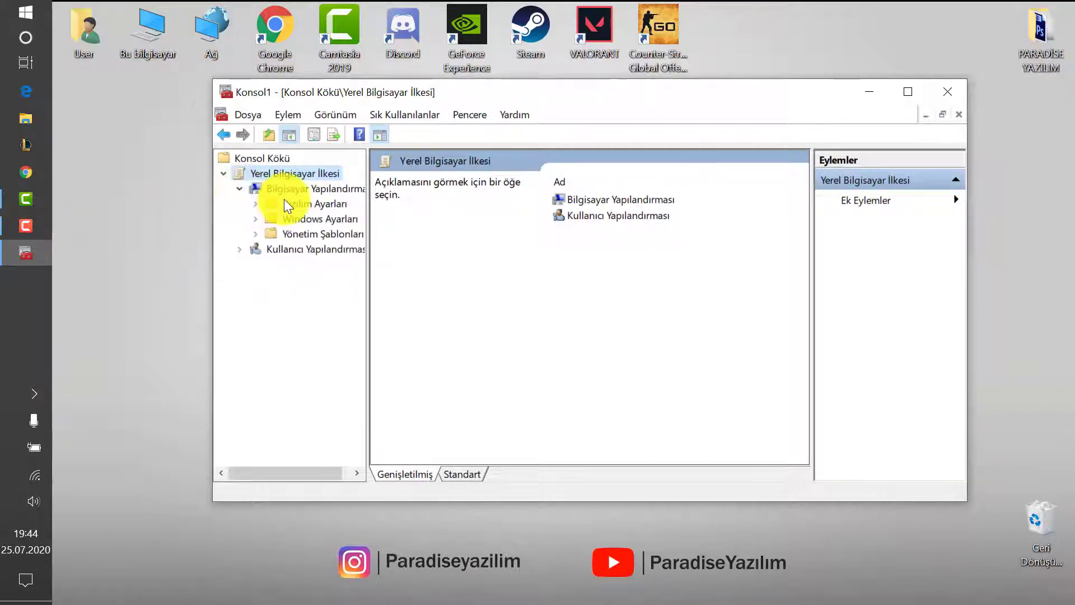
left_click(290, 189)
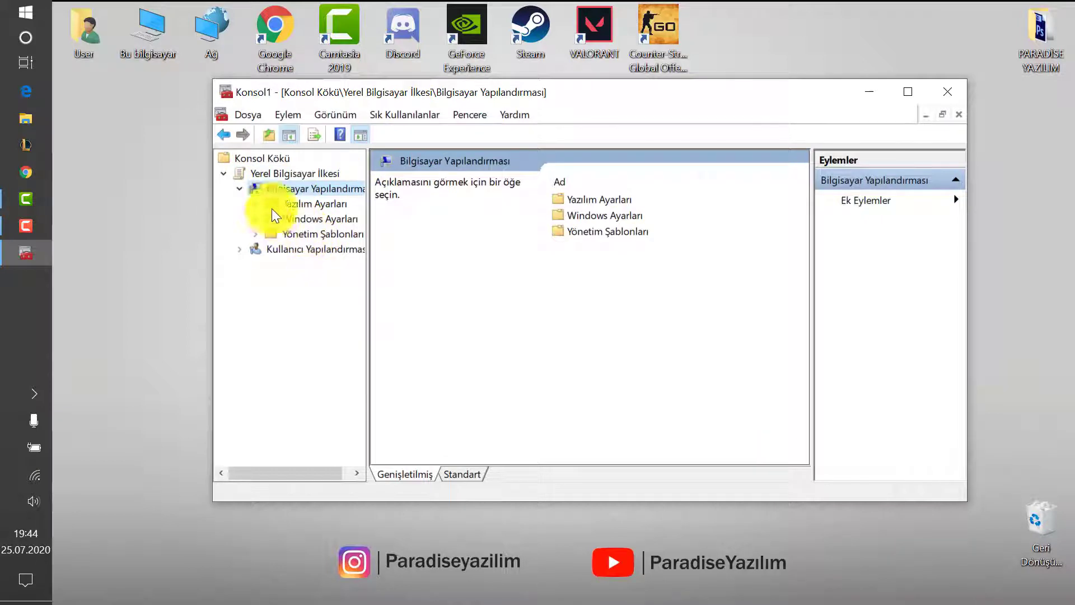
left_click(257, 234)
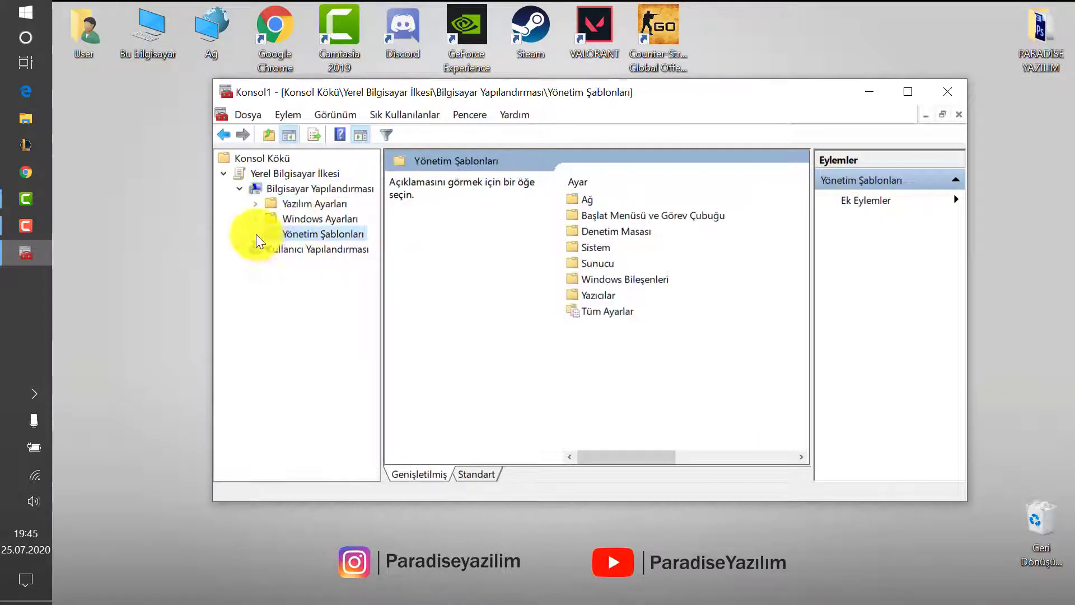
left_click(256, 234)
left_click_drag(384, 233, 448, 230)
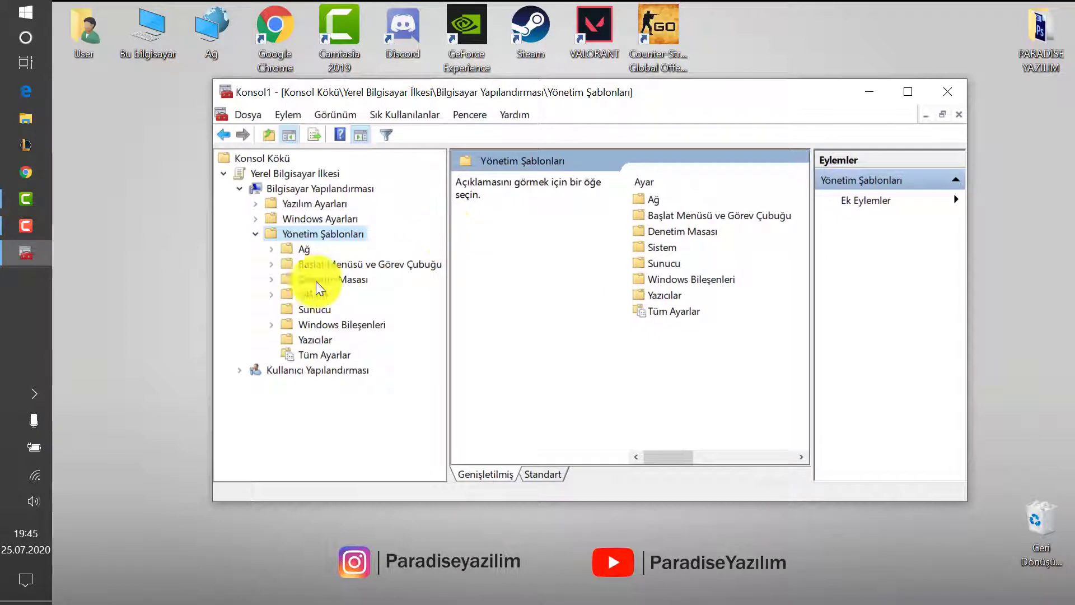
- Open the Windows Update policy folder under Windows Bileşenleri
left_click(273, 325)
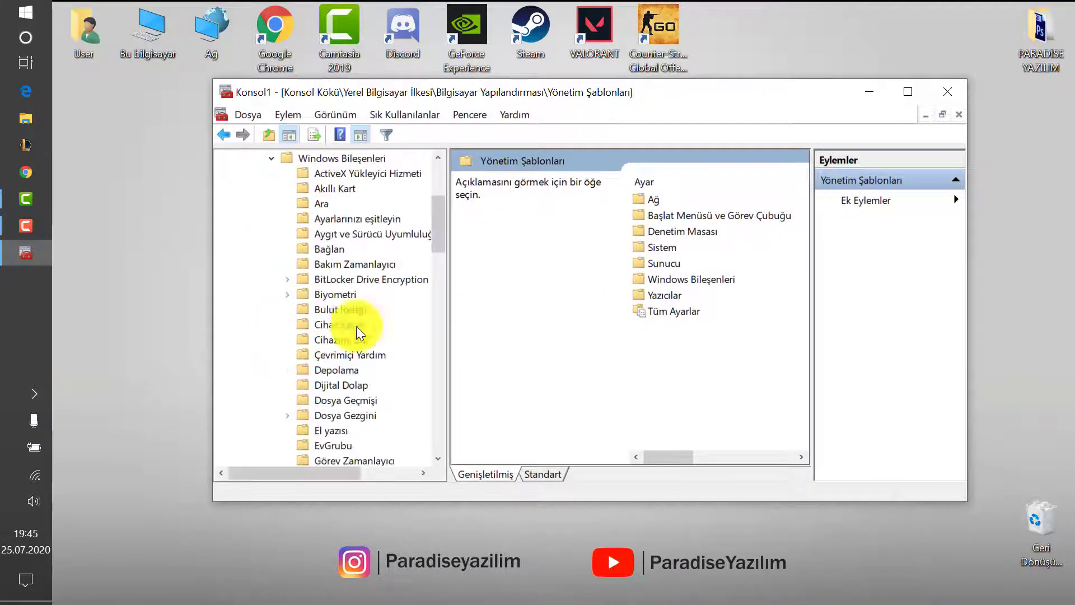
left_click_drag(442, 232, 442, 364)
left_click_drag(446, 310, 493, 406)
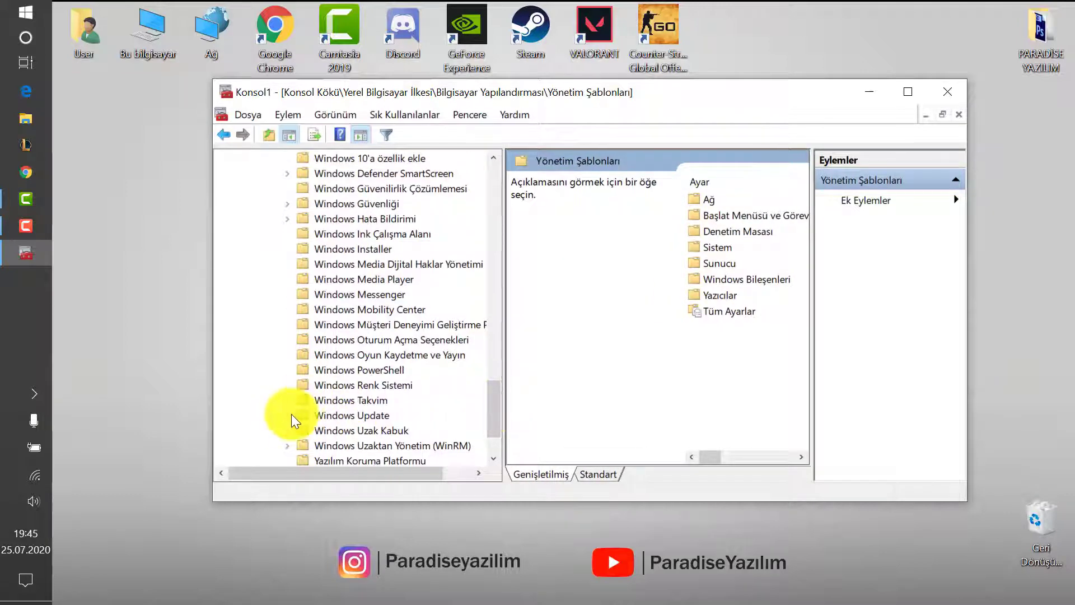
left_click(349, 415)
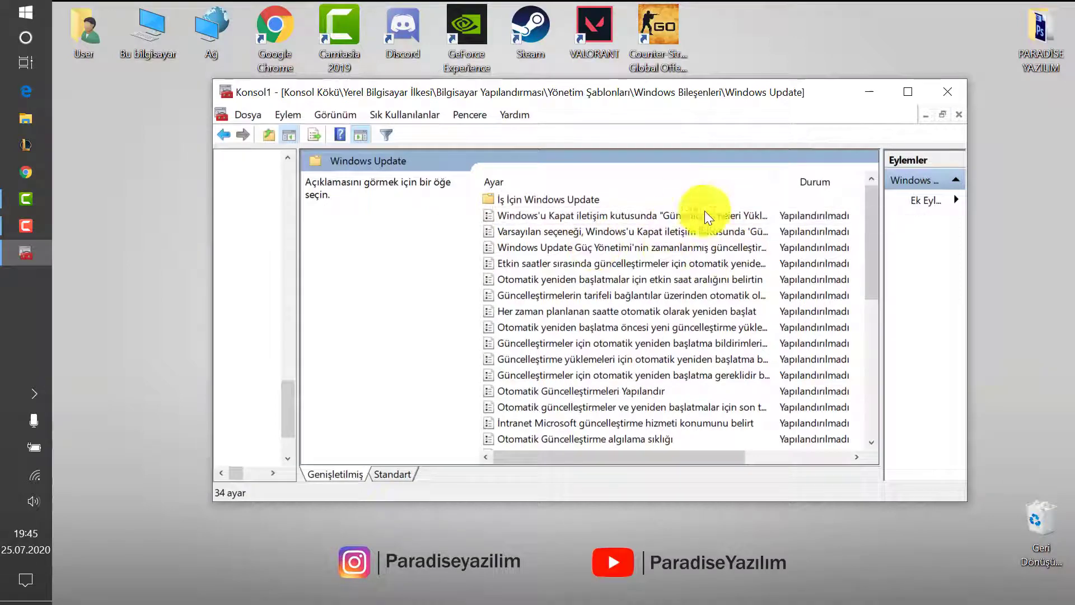
- Open the policy setting Otomatik Güncelleştirmeleri Yapılandır for editing
left_click_drag(868, 244, 872, 286)
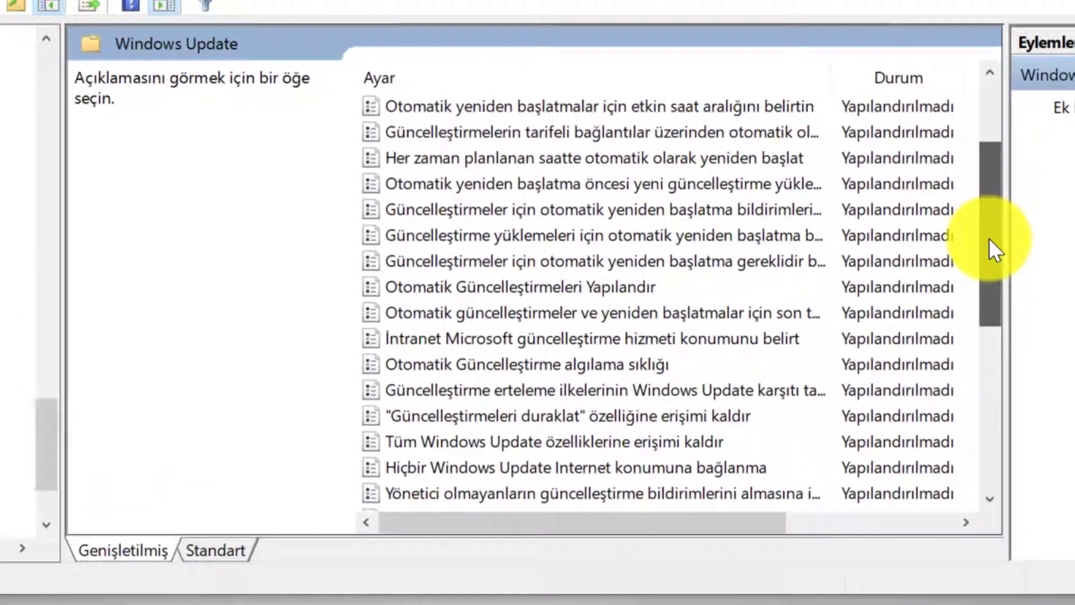
left_click(605, 285)
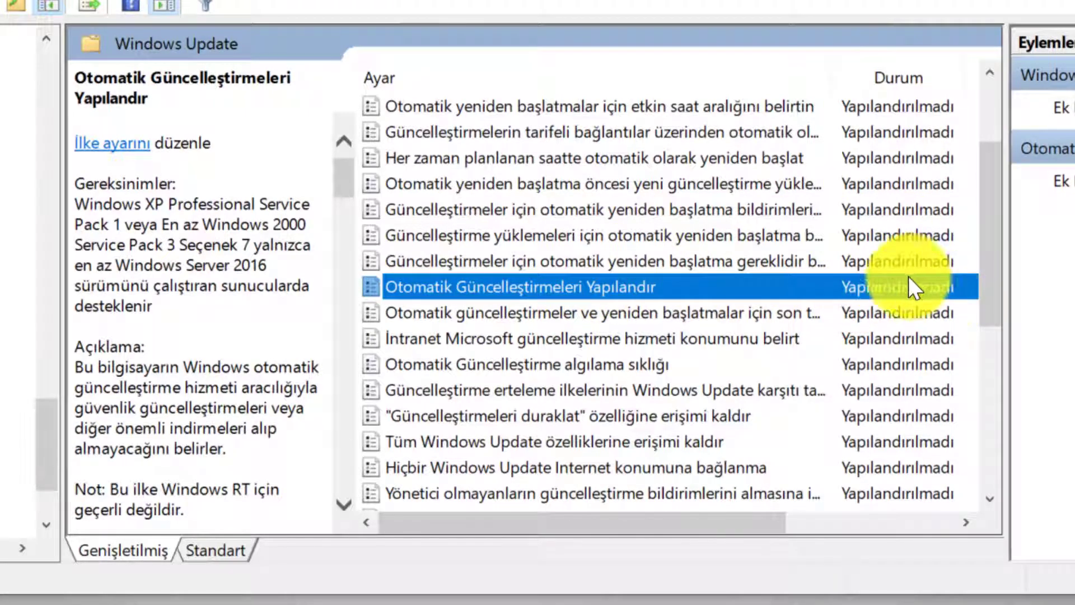
right_click(627, 292)
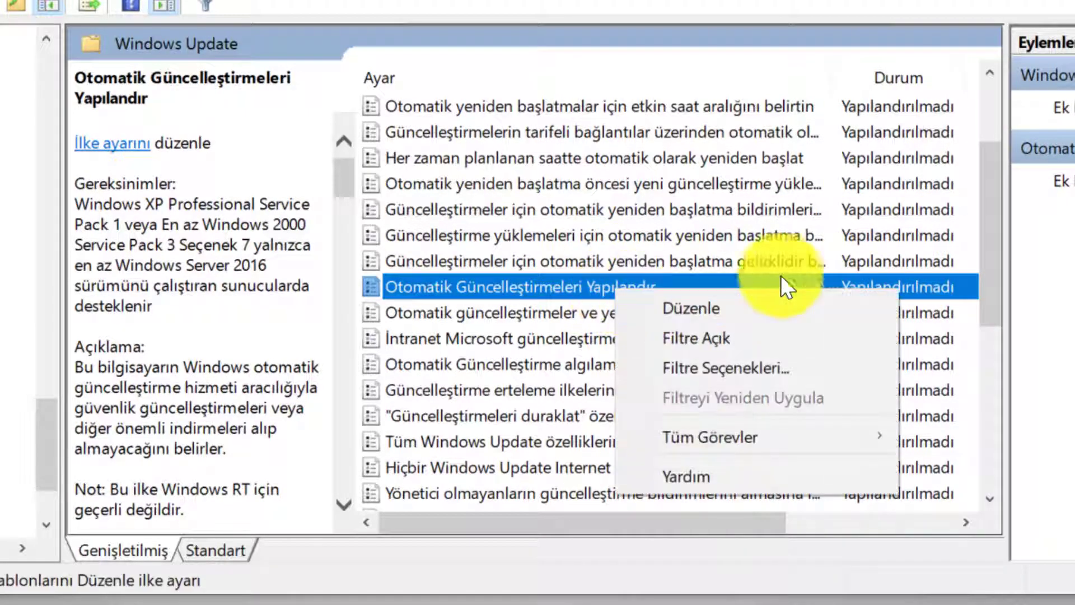
left_click(790, 311)
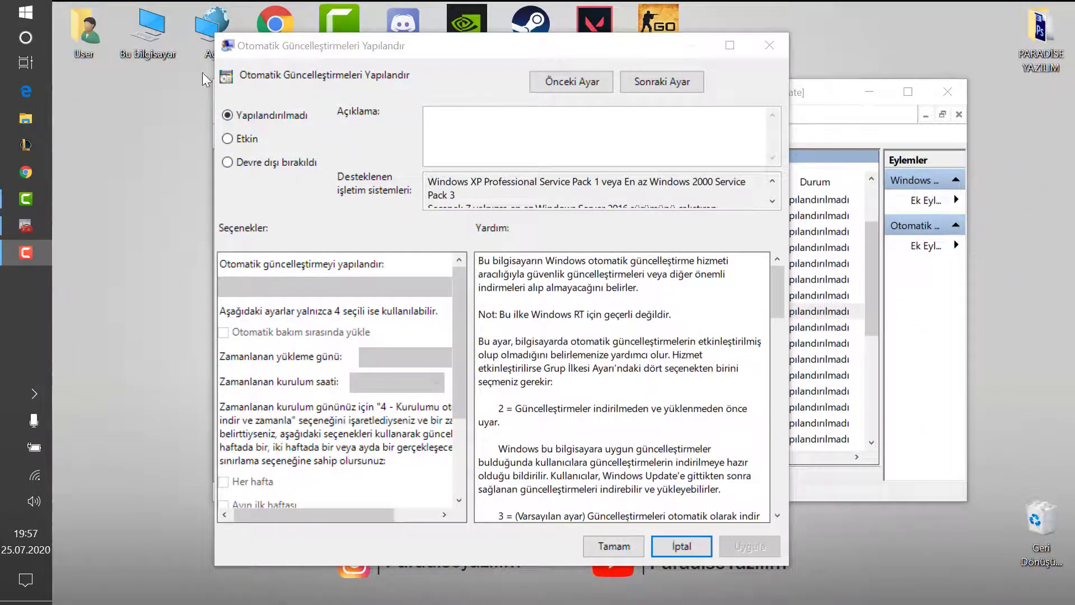
- Try the policy as Etkin with the option 2 - İndirme ve otomatik yükleme için uyar, and as Devre dışı bırakıldı
left_click(247, 139)
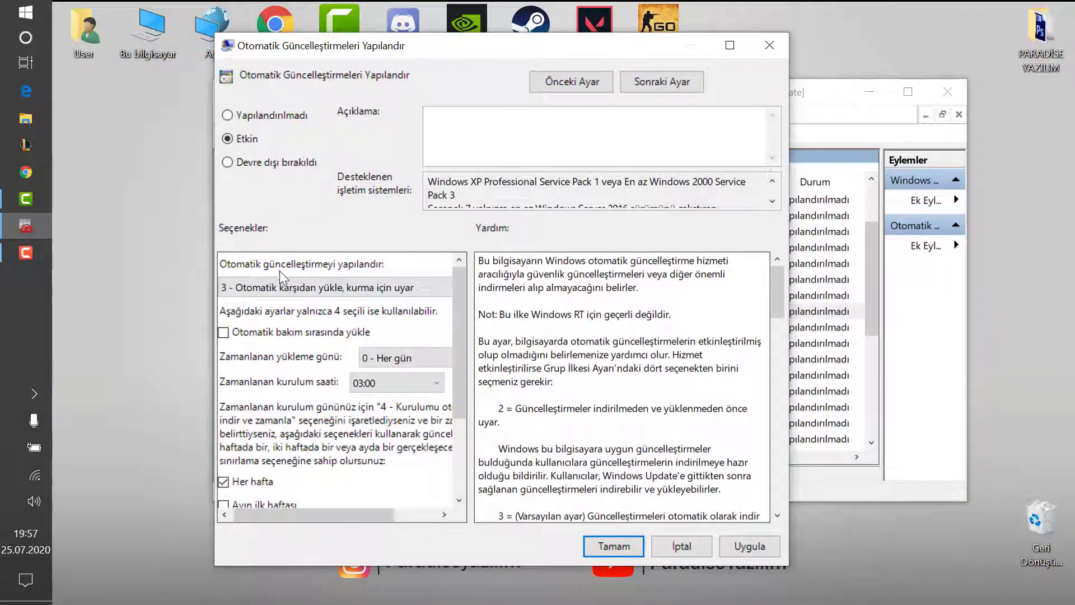
left_click(335, 287)
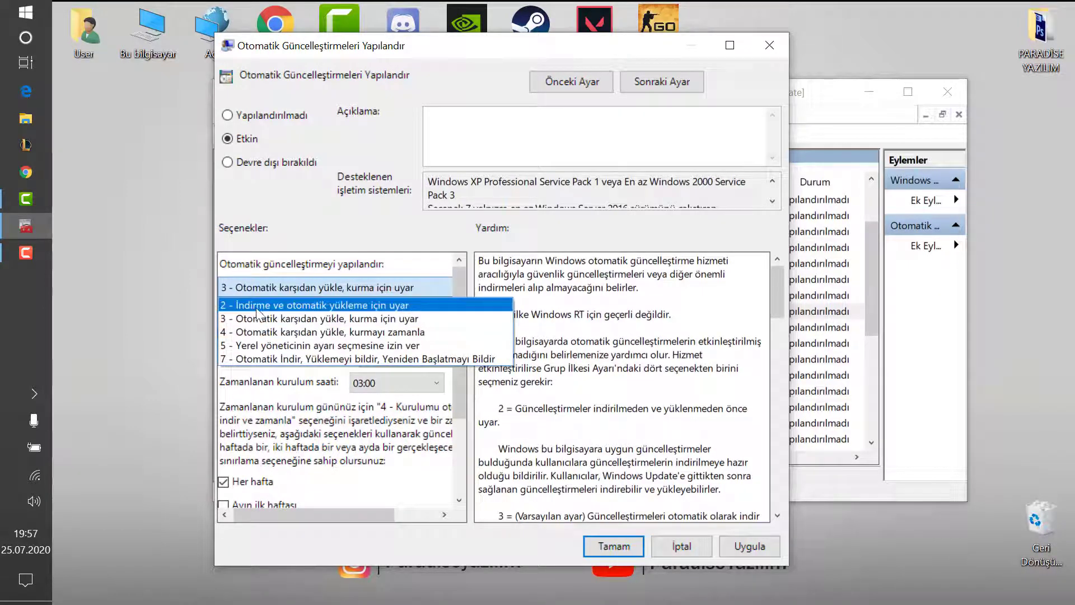
left_click(372, 305)
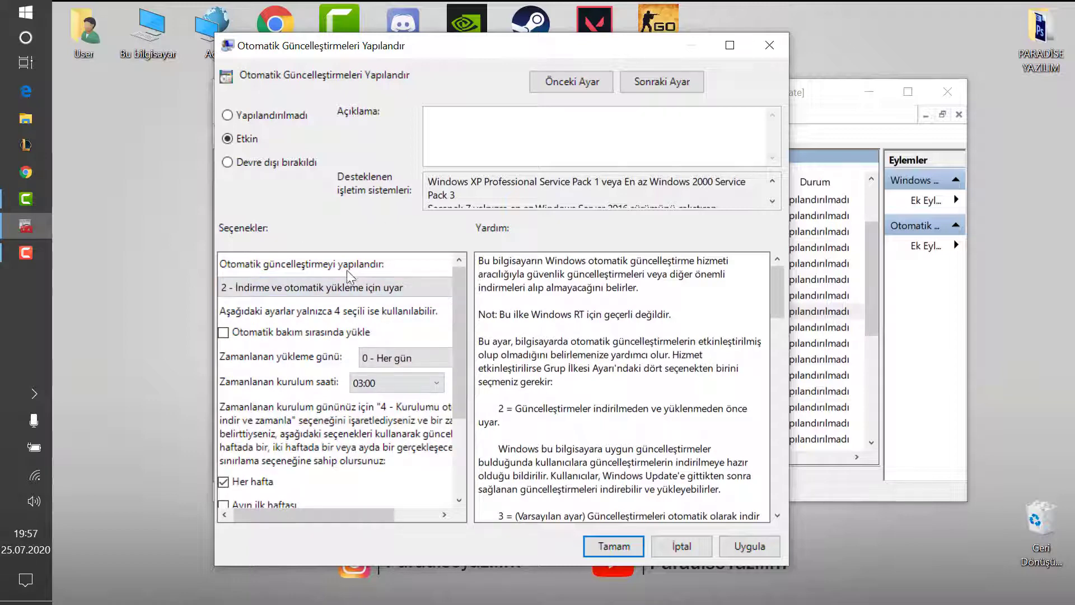
left_click(314, 287)
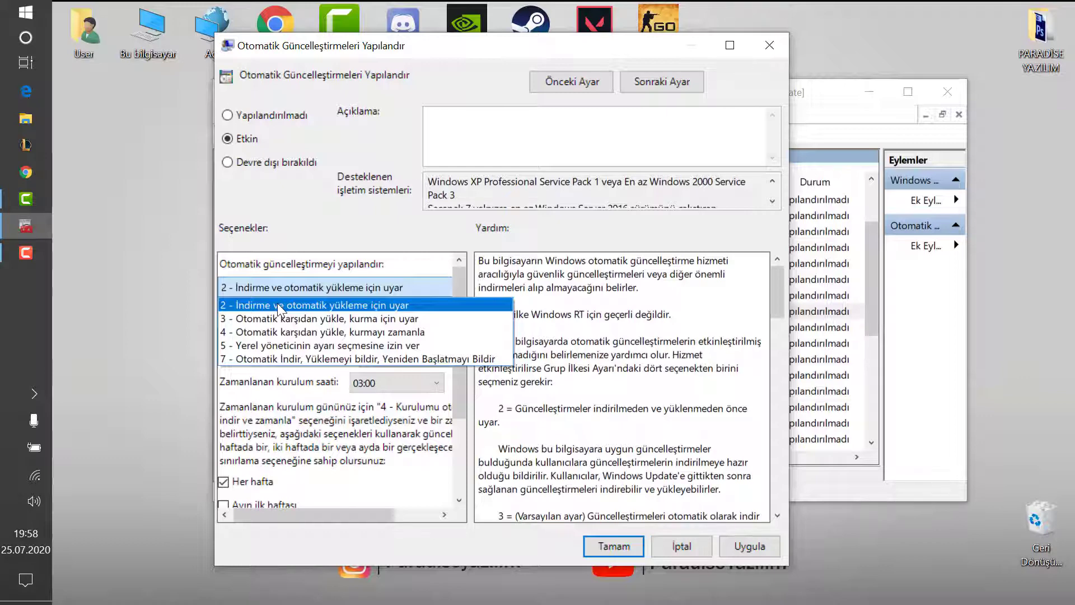
left_click(341, 284)
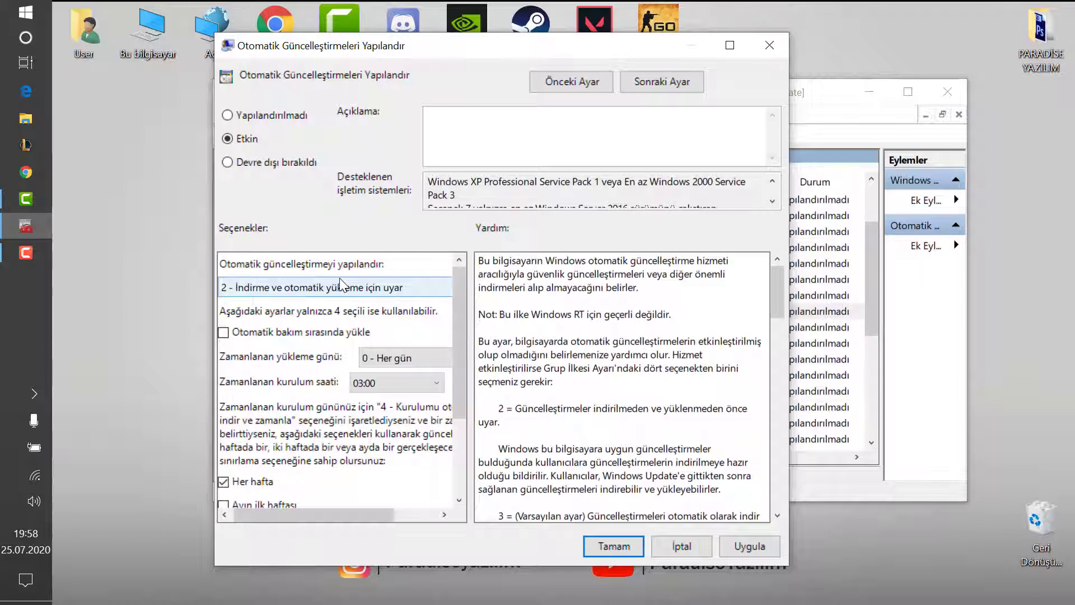
left_click(254, 165)
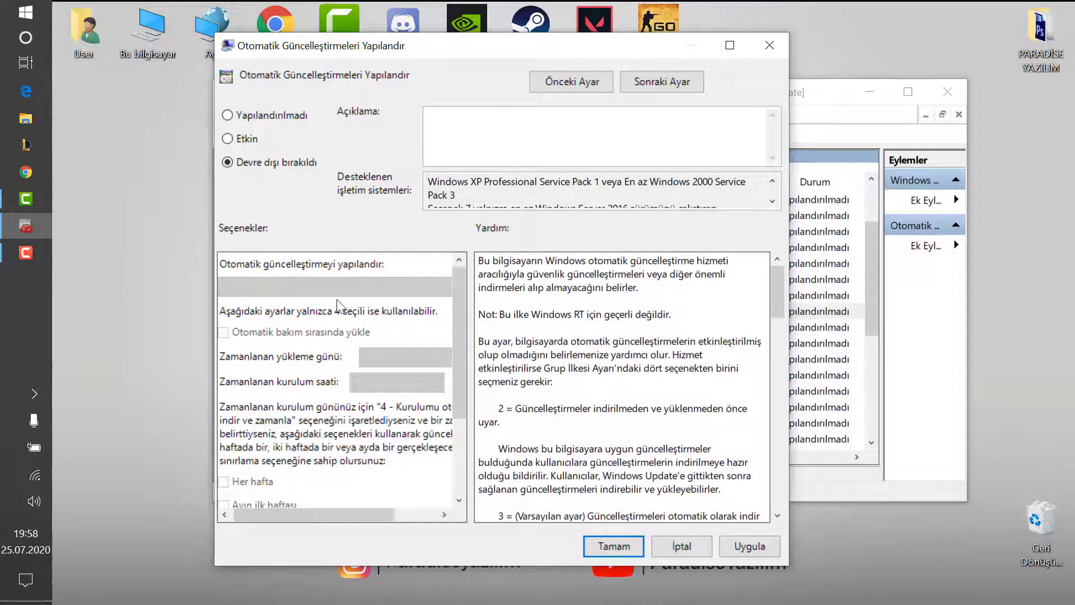
- Set the policy to Etkin with the update option 2 - İndirme ve otomatik yükleme için uyar, and save the setting
left_click(251, 142)
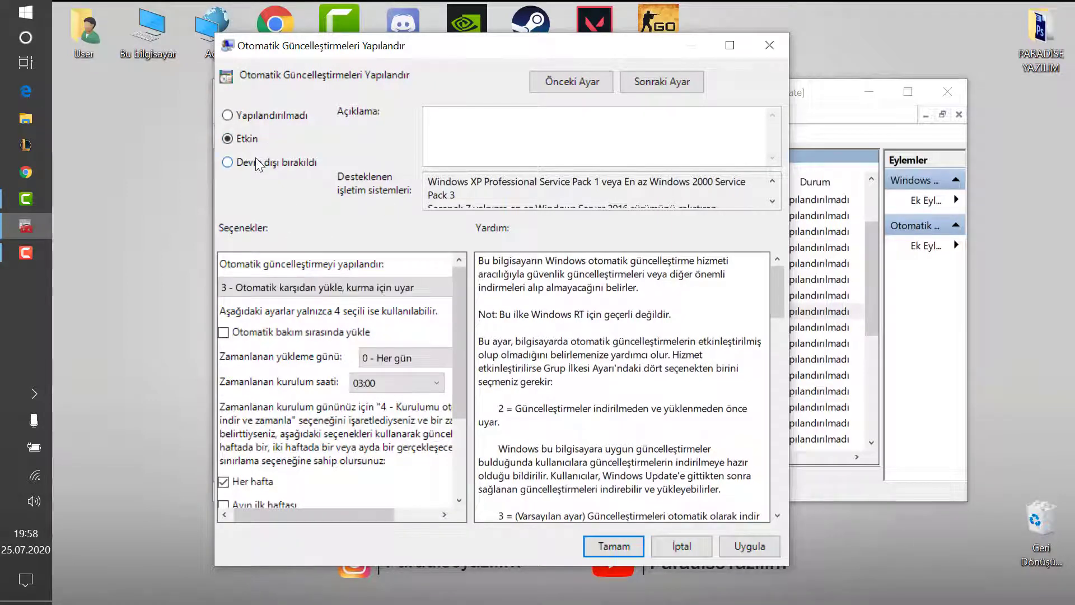
left_click(323, 291)
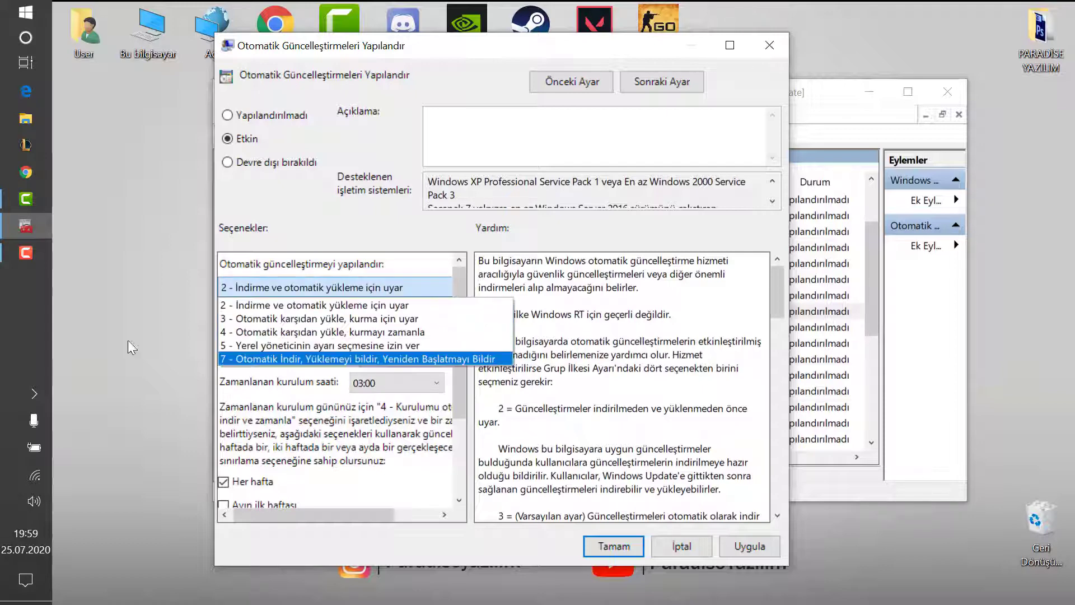
left_click(336, 300)
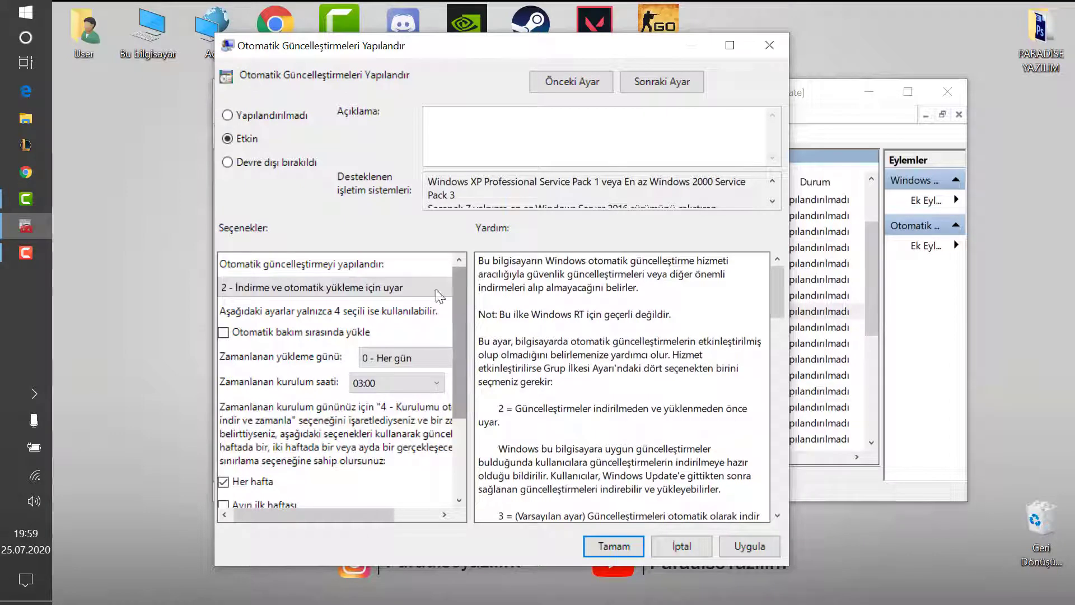
left_click(356, 289)
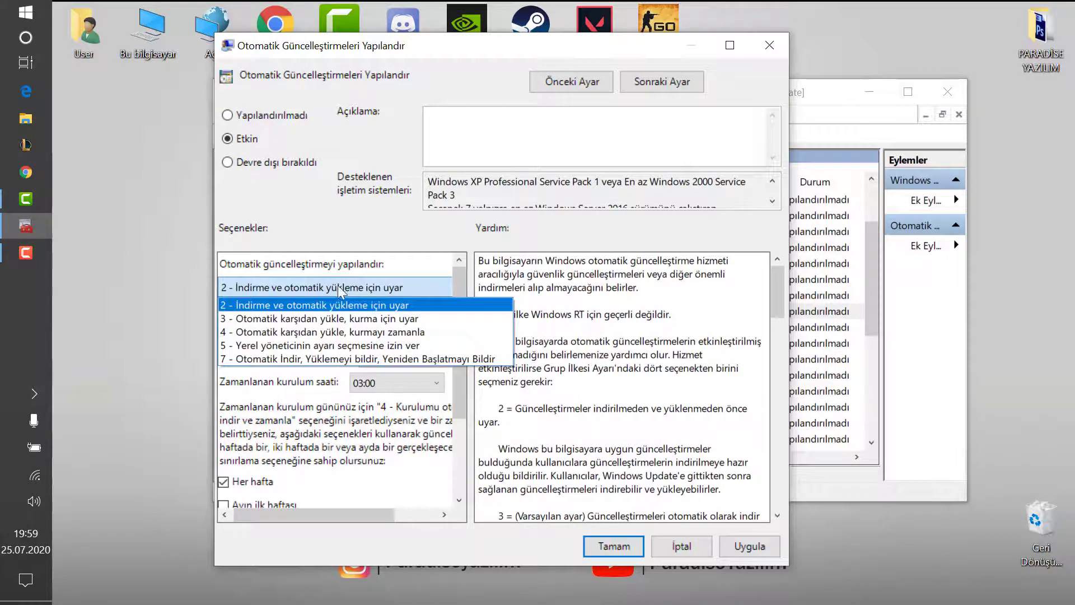
left_click(354, 289)
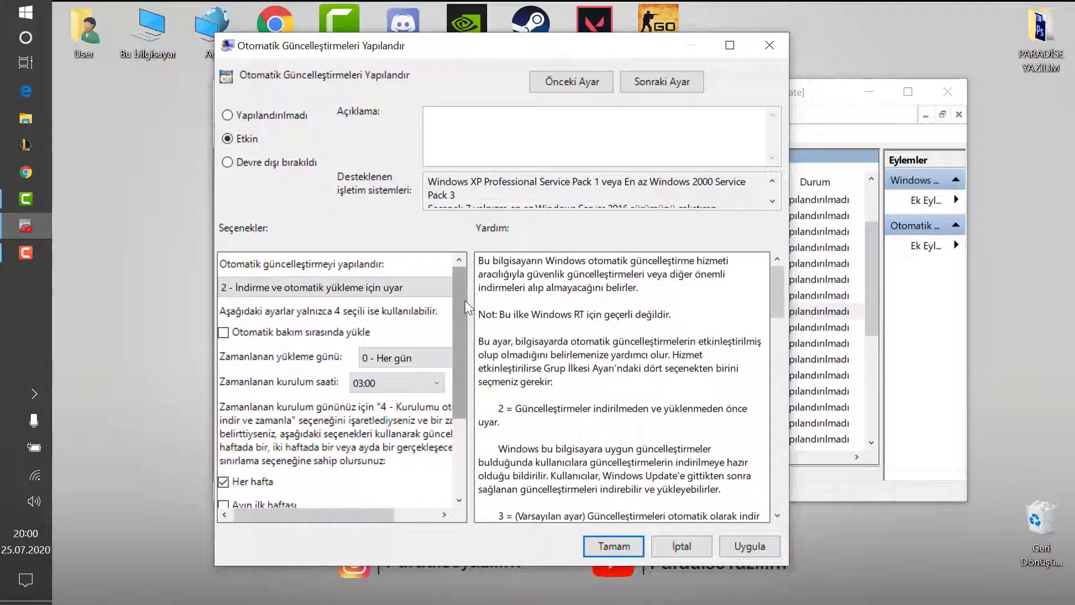
left_click(403, 288)
left_click(324, 307)
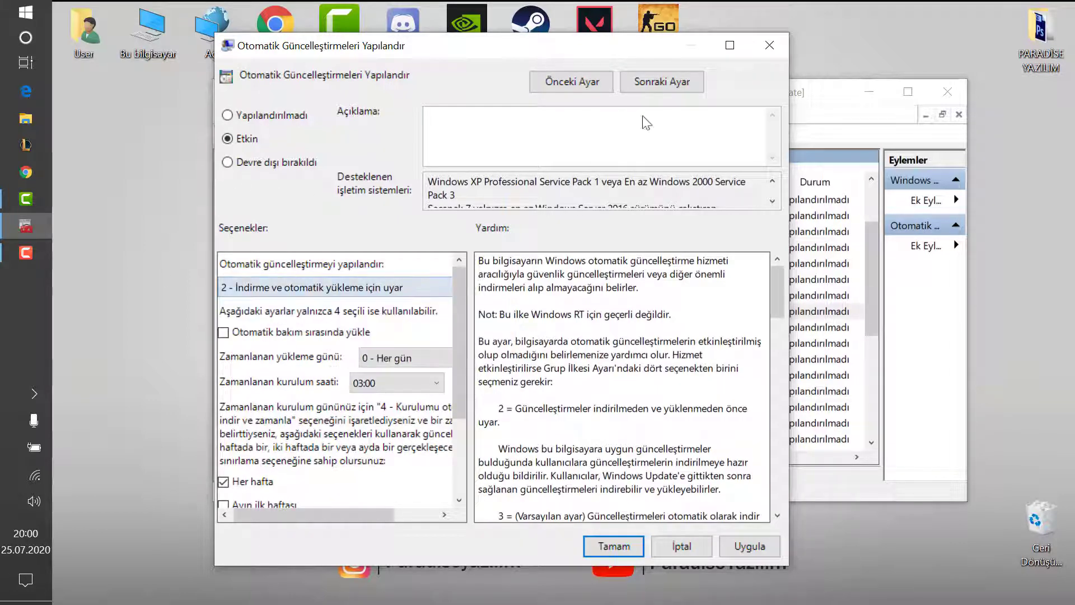
left_click(536, 374)
key("Return")
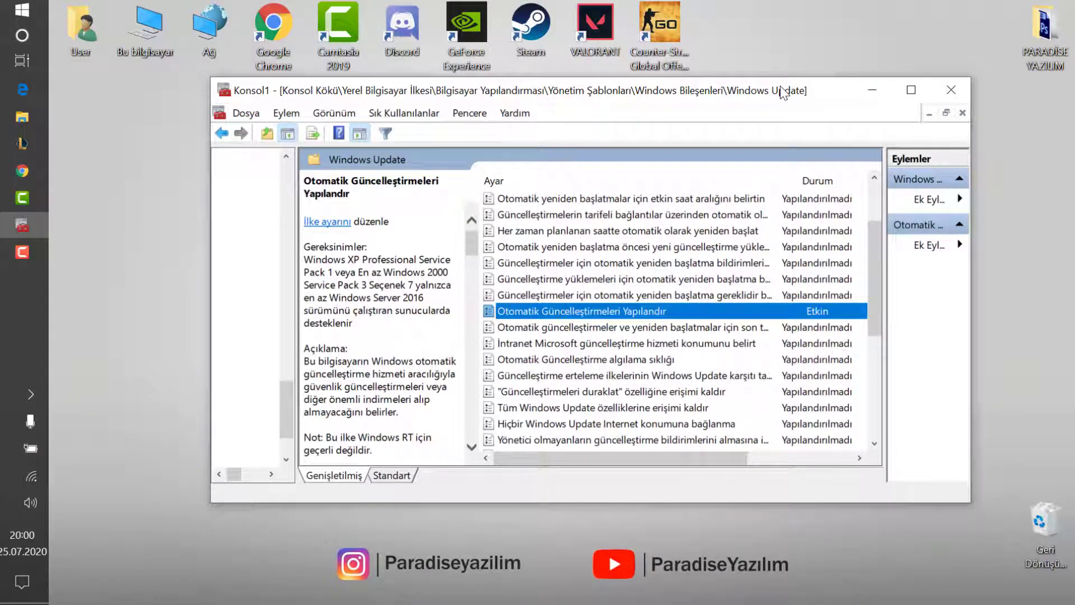
- Switch to Discord and look through the hoşgeldin-kurallar and sohbet channels of the Paradise Yazılım server
left_click(31, 252)
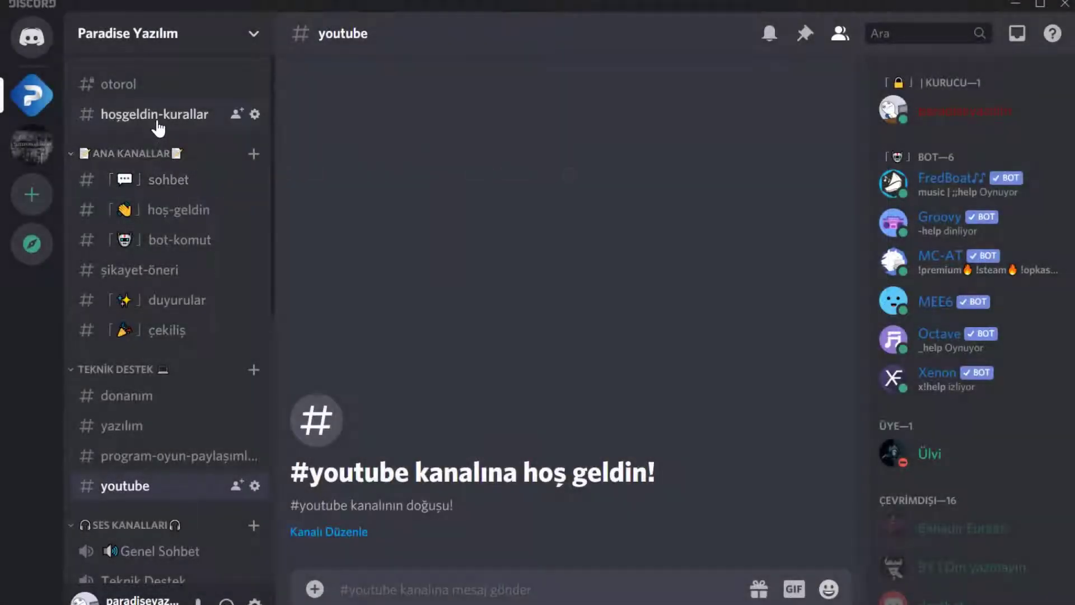
left_click(154, 115)
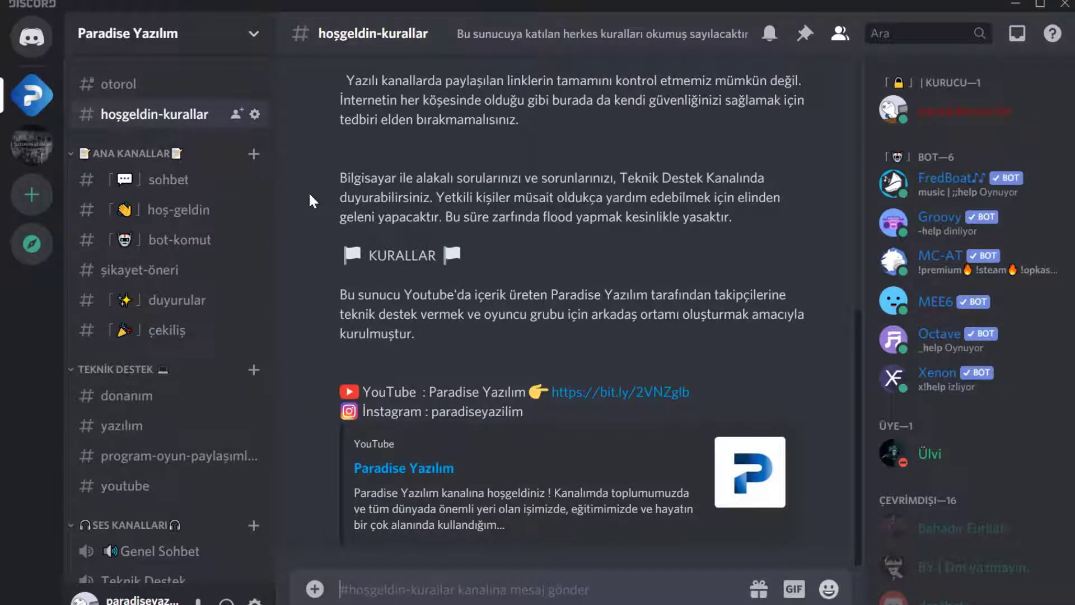
left_click(186, 191)
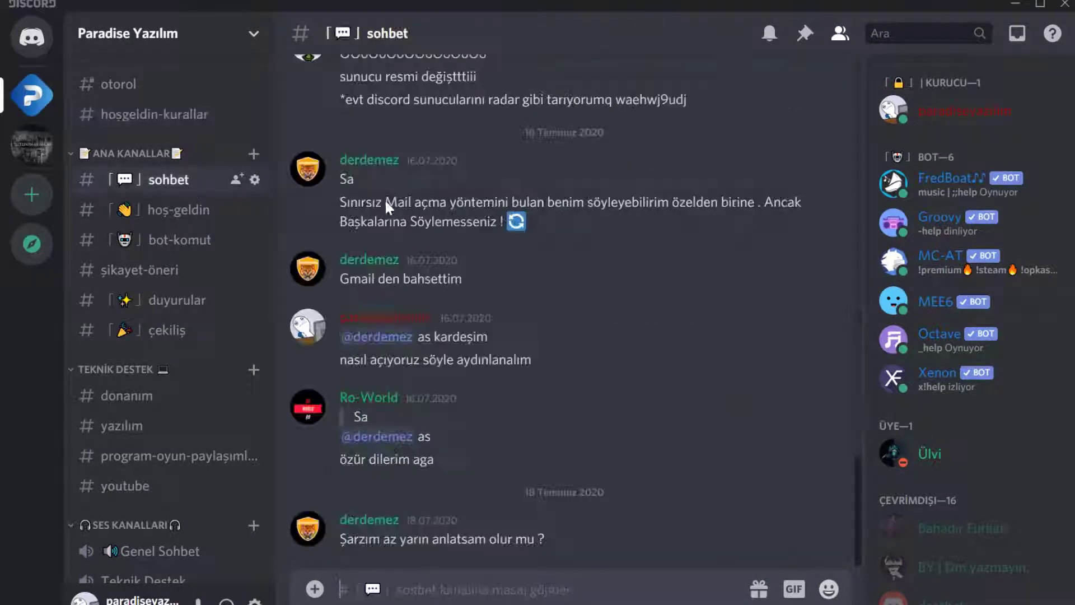
scroll(468, 234, "up", 15)
scroll(425, 263, "up", 8)
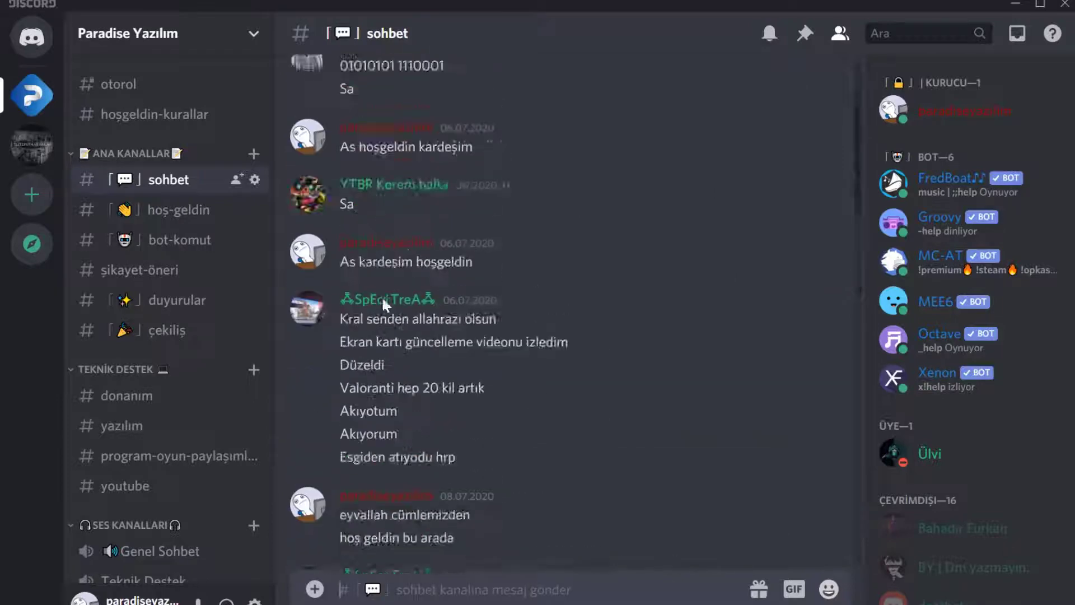
scroll(340, 327, "down", 12)
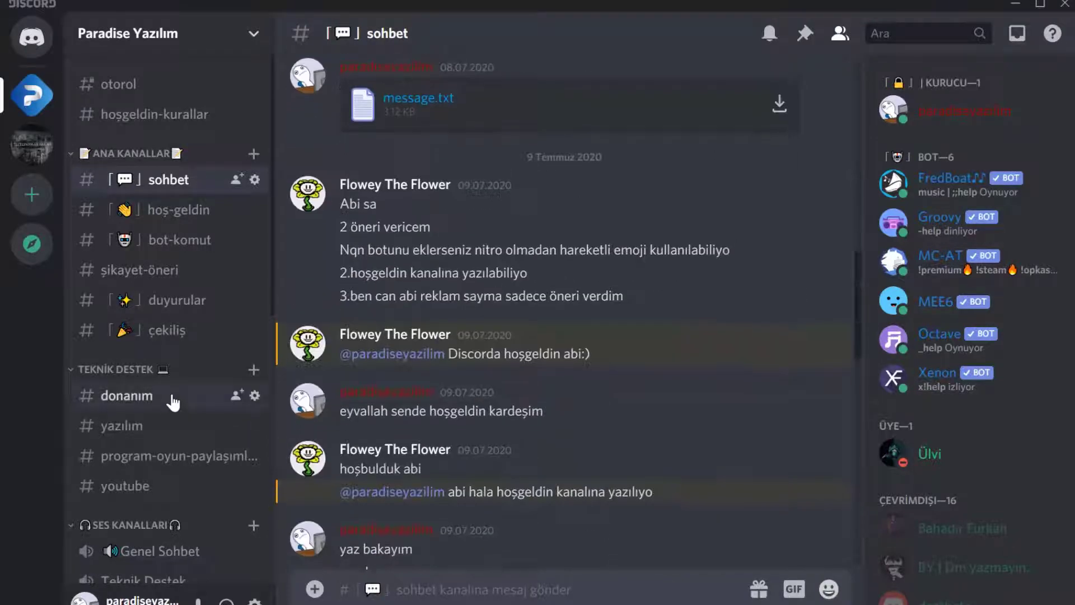
- Look through the donanım, yazılım, program-oyun-paylaşımları and youtube channels, and browse the voice and game categories below them
left_click(176, 403)
left_click(176, 425)
left_click(182, 455)
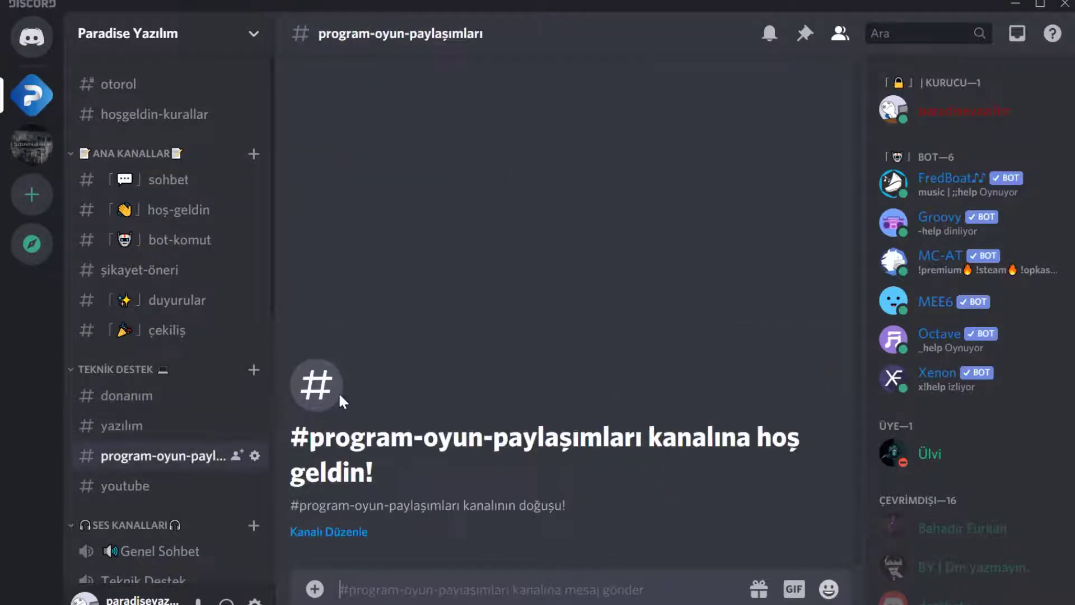
scroll(204, 426, "down", 6)
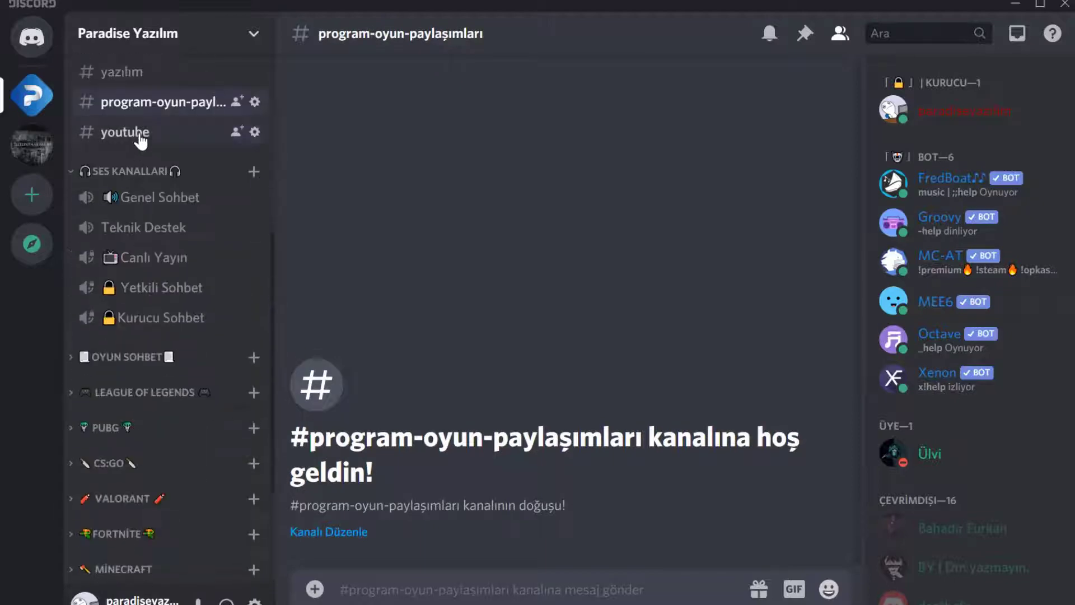
left_click(138, 137)
scroll(174, 283, "down", 2)
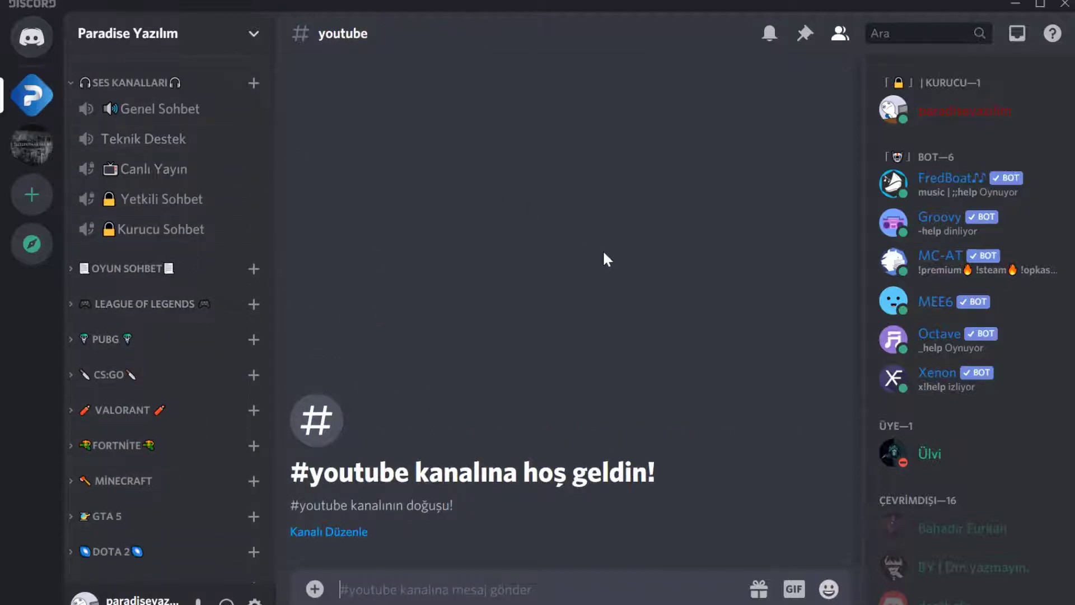
scroll(239, 431, "down", 3)
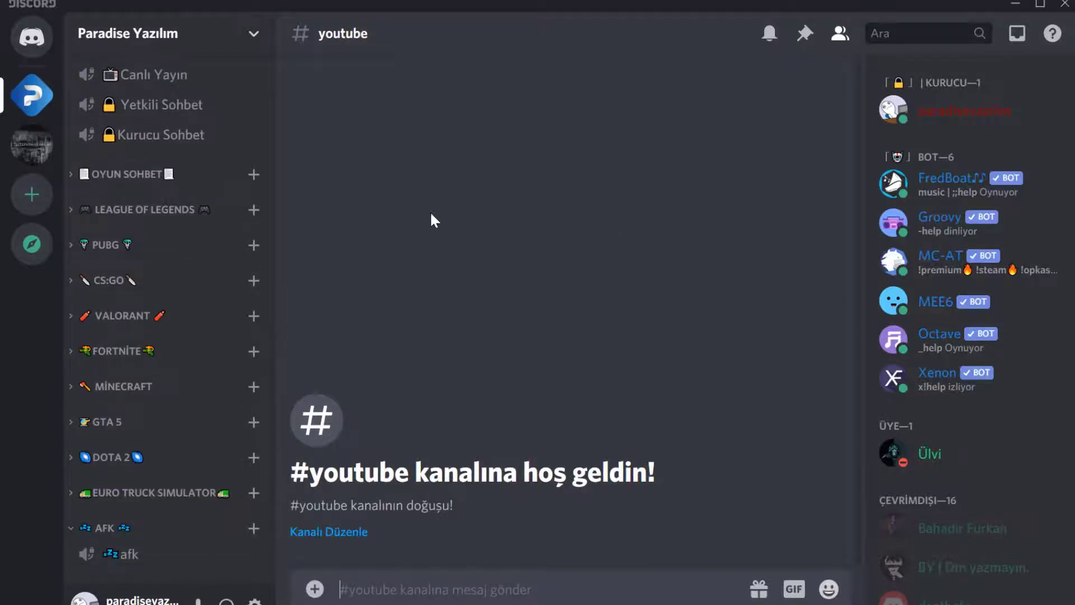